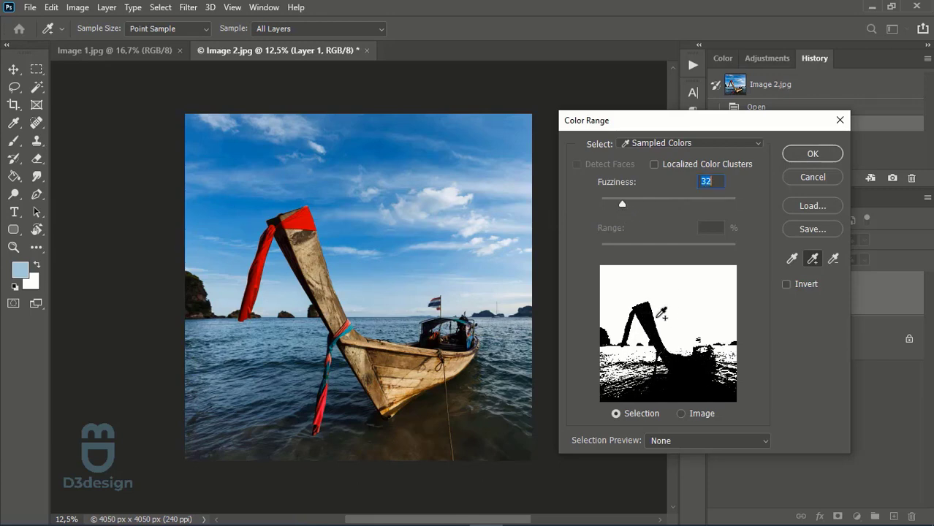
Apply the Color Range selection of the sky and show it as a Quick Mask
{"action": "left_click", "coordinate": [797, 153]}
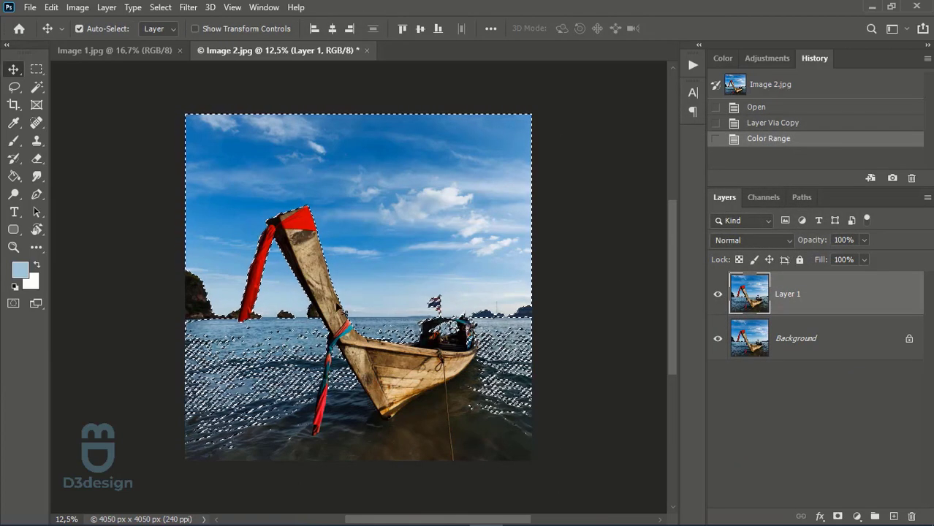
{"action": "left_click", "coordinate": [14, 303]}
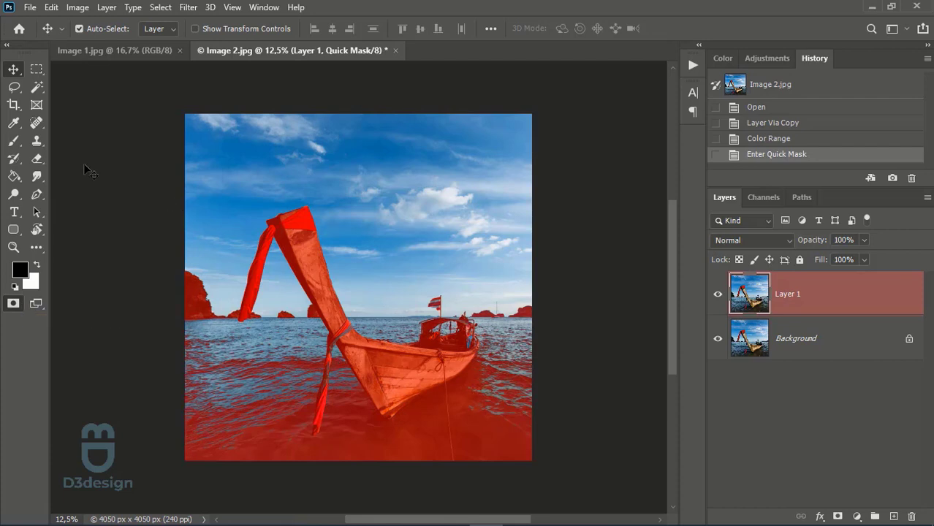
Select the Brush tool with a hard round General Brushes tip at 85 px and 100% hardness, with black as foreground colour
{"action": "left_click", "coordinate": [13, 140]}
{"action": "left_click", "coordinate": [99, 29]}
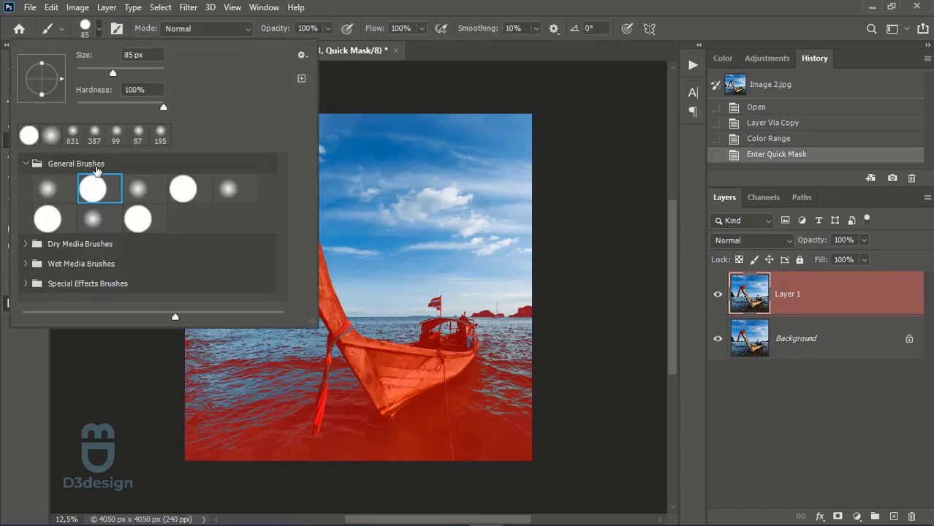
{"action": "double_click", "coordinate": [96, 190]}
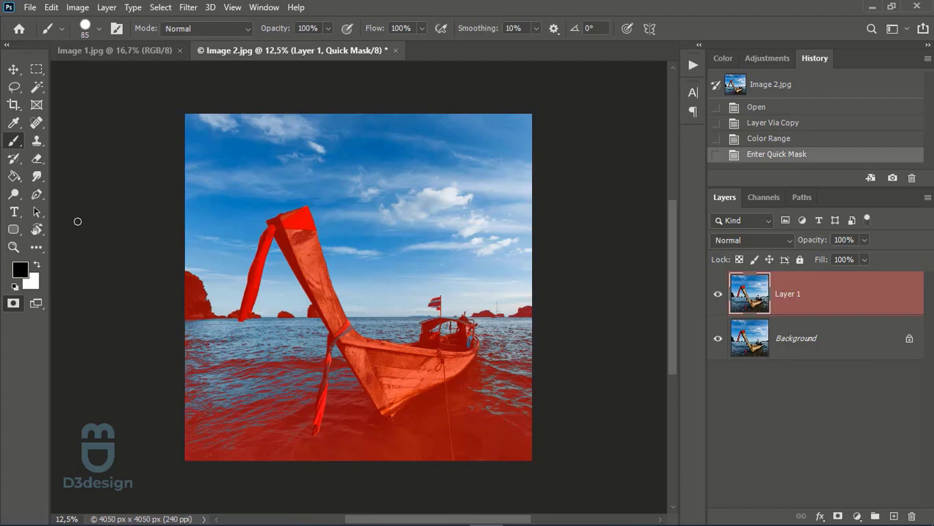
{"action": "left_click", "coordinate": [38, 265]}
{"action": "left_click", "coordinate": [38, 266]}
Paint black over the unmasked water below the horizon across the image, using brush sizes of about 725 and 597 px
{"action": "right_click", "coordinate": [303, 335], "text": "alt"}
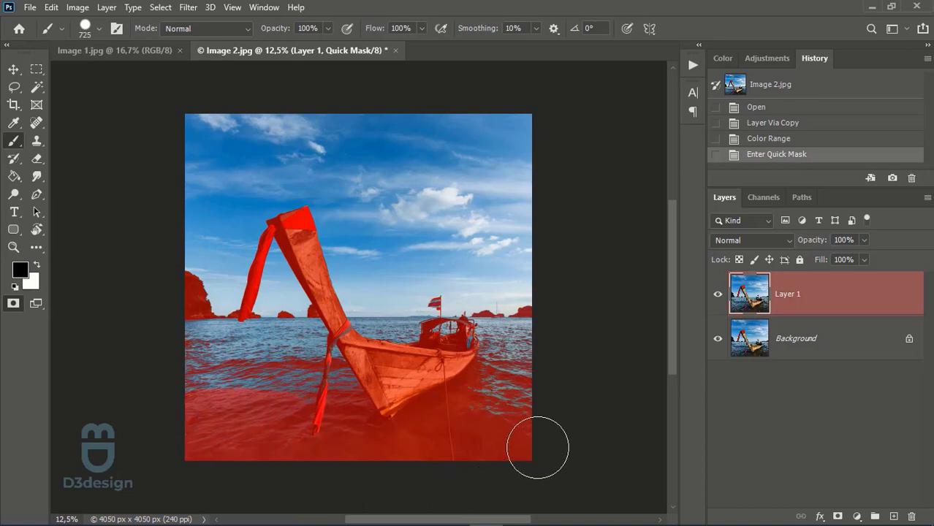
{"action": "mouse_move", "coordinate": [513, 386]}
{"action": "left_mouse_down"}
{"action": "mouse_move", "coordinate": [488, 377]}
{"action": "mouse_move", "coordinate": [421, 381]}
{"action": "left_mouse_up"}
{"action": "mouse_move", "coordinate": [166, 382]}
{"action": "left_mouse_down"}
{"action": "mouse_move", "coordinate": [212, 380]}
{"action": "mouse_move", "coordinate": [188, 360]}
{"action": "mouse_move", "coordinate": [522, 366]}
{"action": "mouse_move", "coordinate": [291, 360]}
{"action": "left_mouse_up"}
{"action": "right_click", "coordinate": [291, 360], "text": "alt"}
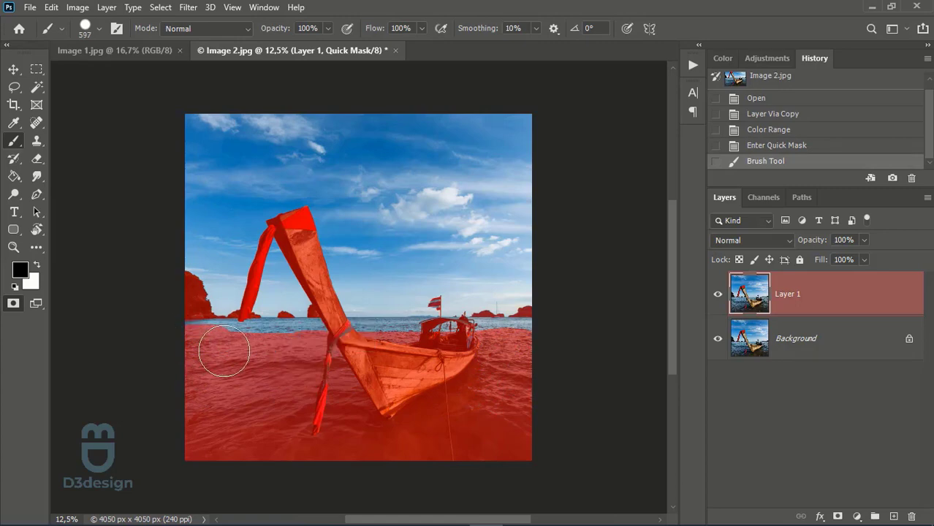
{"action": "left_click_drag", "start_coordinate": [356, 353], "coordinate": [541, 348]}
Mask the strip of water just below the horizon at the image's left edge with a brush of about 237 px
{"action": "key", "text": "ctrl+plus"}
{"action": "key", "text": "ctrl+plus"}
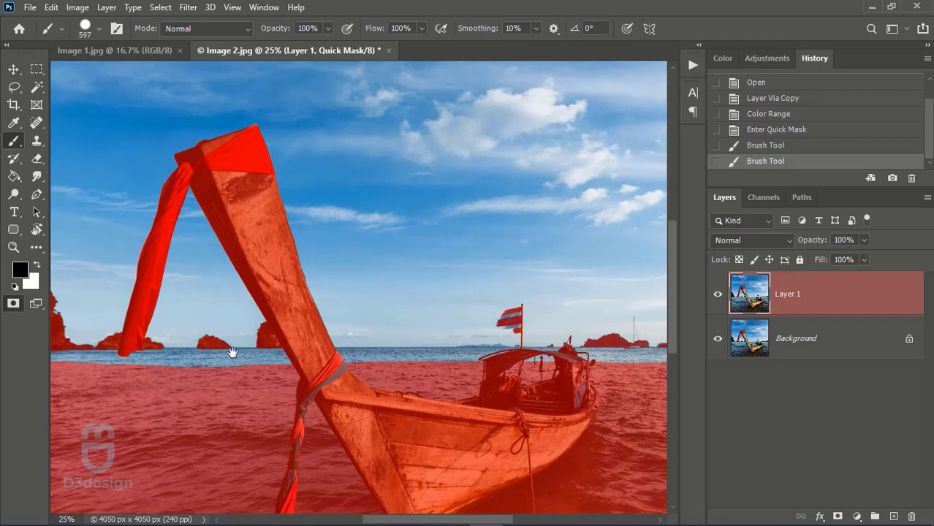
{"action": "mouse_move", "coordinate": [229, 355]}
{"action": "left_mouse_down"}
{"action": "mouse_move", "coordinate": [370, 339]}
{"action": "mouse_move", "coordinate": [340, 354]}
{"action": "mouse_move", "coordinate": [250, 355]}
{"action": "mouse_move", "coordinate": [254, 344]}
{"action": "left_mouse_up"}
{"action": "right_click", "coordinate": [326, 372], "text": "alt"}
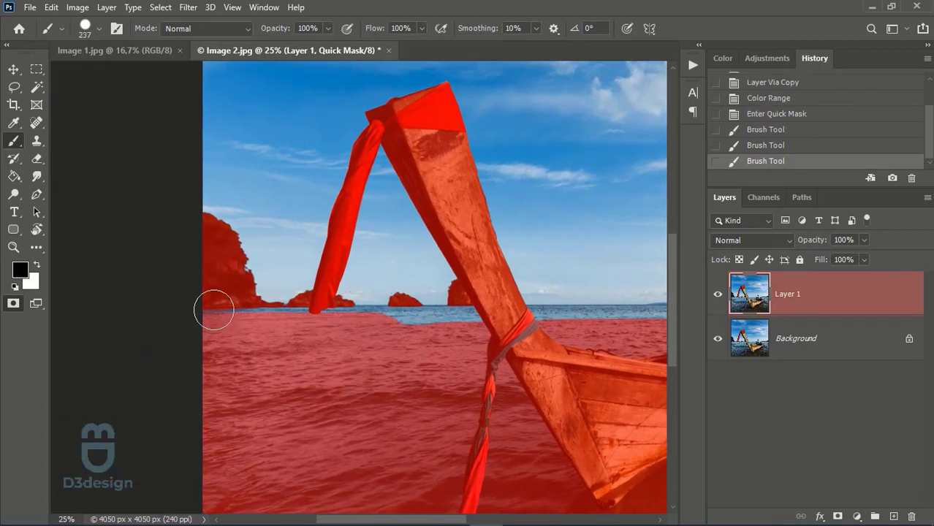
{"action": "left_click_drag", "start_coordinate": [215, 308], "coordinate": [284, 338]}
Mask the remaining water along the horizon from the hanging red cloth to just past the boat's canopy with a 165 px brush
{"action": "right_click", "coordinate": [284, 339], "text": "alt"}
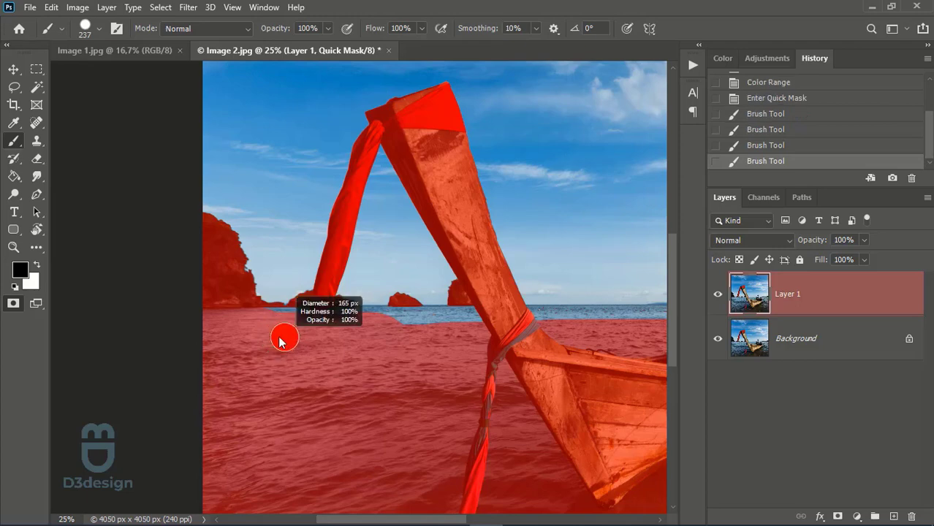
{"action": "scroll", "coordinate": [284, 329], "scroll_direction": "up", "scroll_amount": 1}
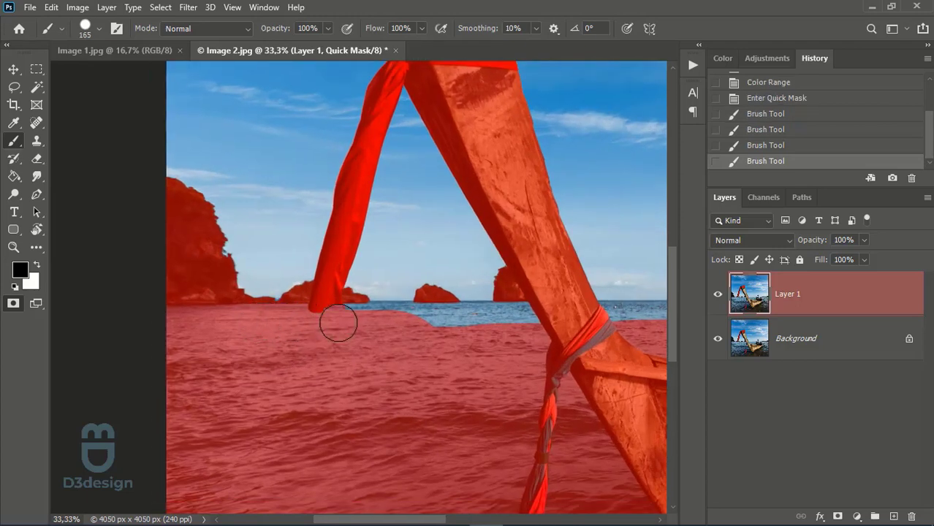
{"action": "mouse_move", "coordinate": [338, 323]}
{"action": "left_mouse_down"}
{"action": "mouse_move", "coordinate": [414, 339]}
{"action": "mouse_move", "coordinate": [559, 334]}
{"action": "mouse_move", "coordinate": [551, 325]}
{"action": "mouse_move", "coordinate": [326, 328]}
{"action": "mouse_move", "coordinate": [342, 318]}
{"action": "mouse_move", "coordinate": [551, 322]}
{"action": "mouse_move", "coordinate": [309, 314]}
{"action": "mouse_move", "coordinate": [536, 321]}
{"action": "mouse_move", "coordinate": [489, 324]}
{"action": "mouse_move", "coordinate": [511, 317]}
{"action": "left_mouse_up"}
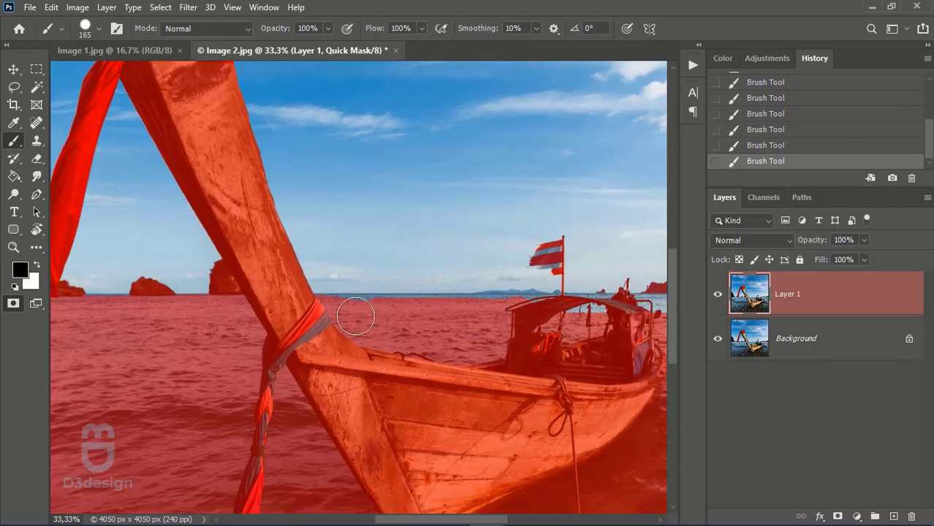
{"action": "left_click_drag", "start_coordinate": [427, 327], "coordinate": [299, 333]}
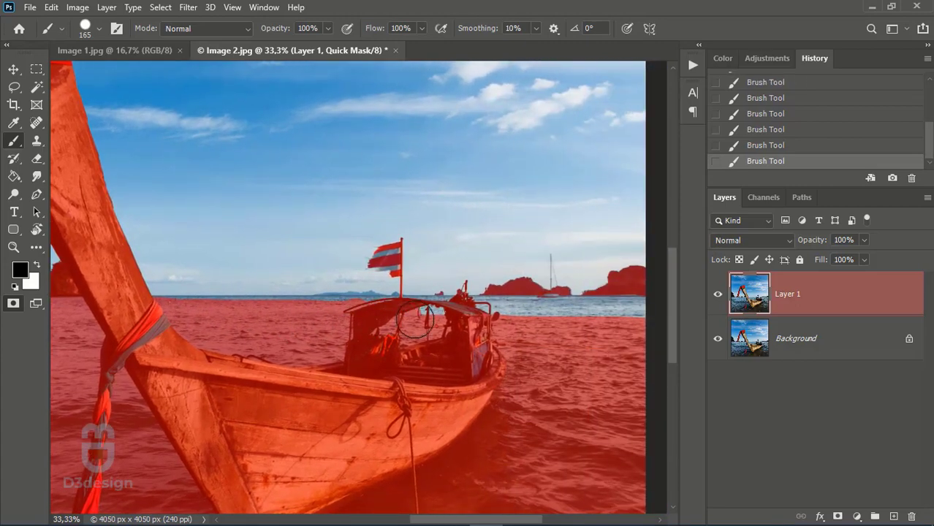
{"action": "mouse_move", "coordinate": [415, 319]}
{"action": "left_mouse_down"}
{"action": "mouse_move", "coordinate": [514, 321]}
{"action": "mouse_move", "coordinate": [452, 329]}
{"action": "mouse_move", "coordinate": [469, 319]}
{"action": "mouse_move", "coordinate": [526, 322]}
{"action": "left_mouse_up"}
Mask the water strip under the islands to the right of the boat, and touch up the horizon near the canopy with a 99 px brush
{"action": "key", "text": "ctrl+plus"}
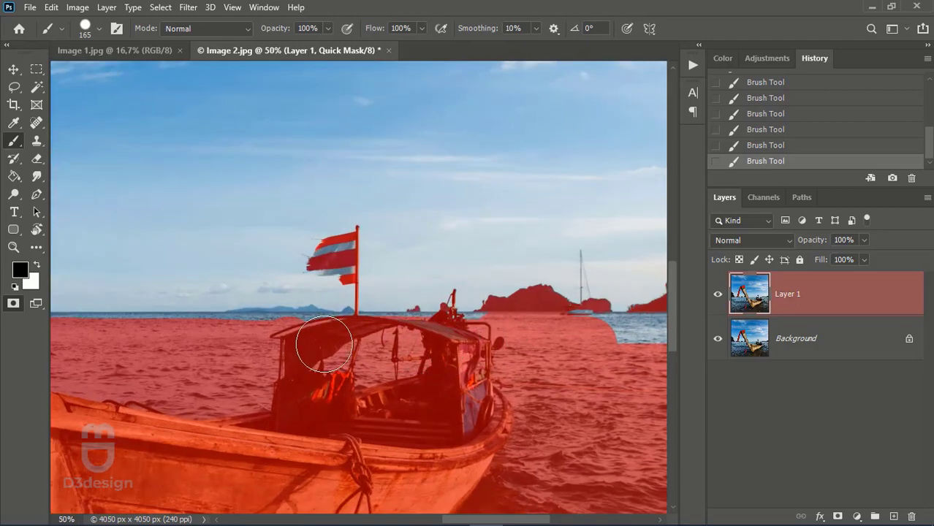
{"action": "scroll", "coordinate": [271, 355], "scroll_direction": "right", "scroll_amount": 5}
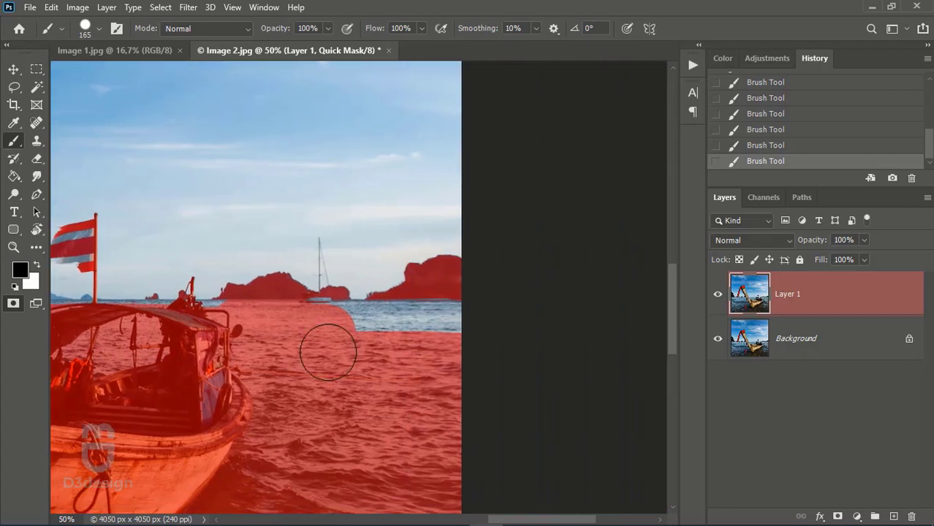
{"action": "mouse_move", "coordinate": [459, 343]}
{"action": "left_mouse_down"}
{"action": "mouse_move", "coordinate": [316, 345]}
{"action": "mouse_move", "coordinate": [433, 343]}
{"action": "mouse_move", "coordinate": [446, 311]}
{"action": "mouse_move", "coordinate": [397, 327]}
{"action": "mouse_move", "coordinate": [303, 330]}
{"action": "mouse_move", "coordinate": [327, 307]}
{"action": "left_mouse_up"}
{"action": "key", "text": "ctrl+plus"}
{"action": "right_click", "coordinate": [327, 308], "text": "alt"}
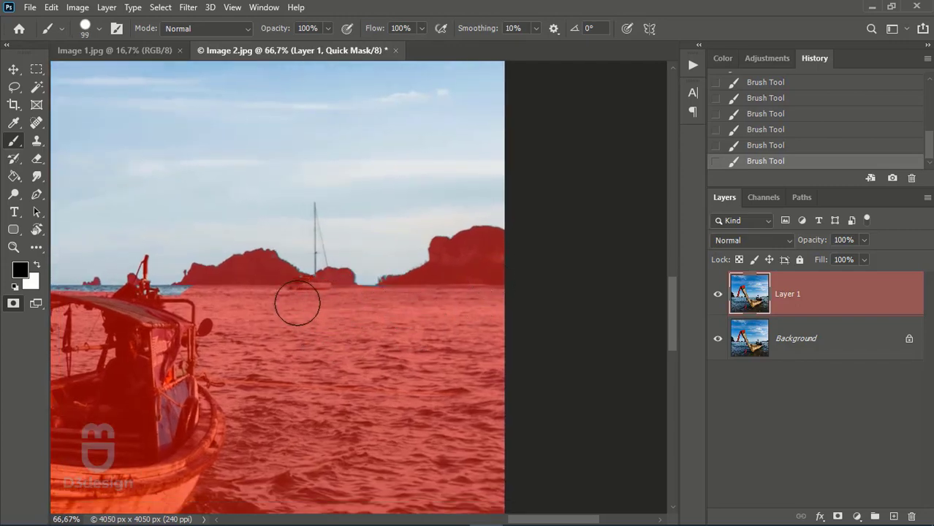
{"action": "left_click_drag", "start_coordinate": [263, 307], "coordinate": [425, 319]}
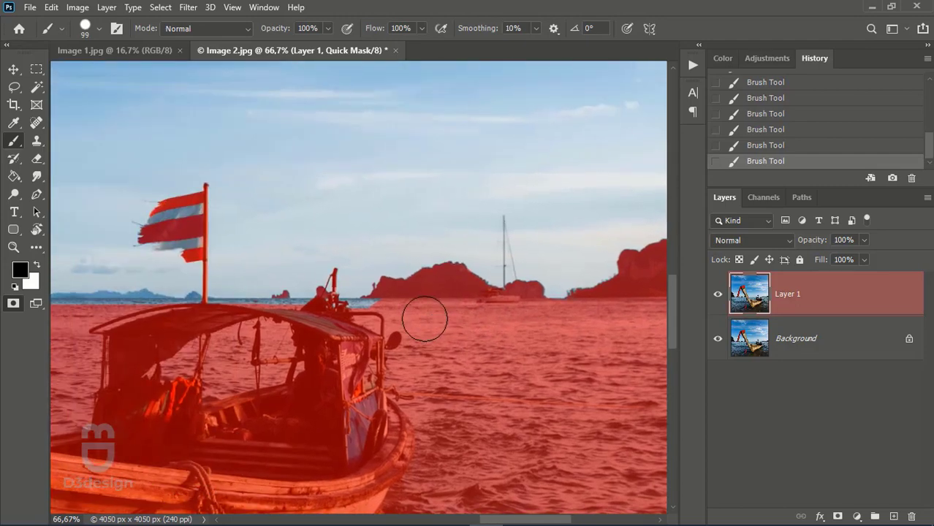
{"action": "left_click_drag", "start_coordinate": [235, 326], "coordinate": [287, 329]}
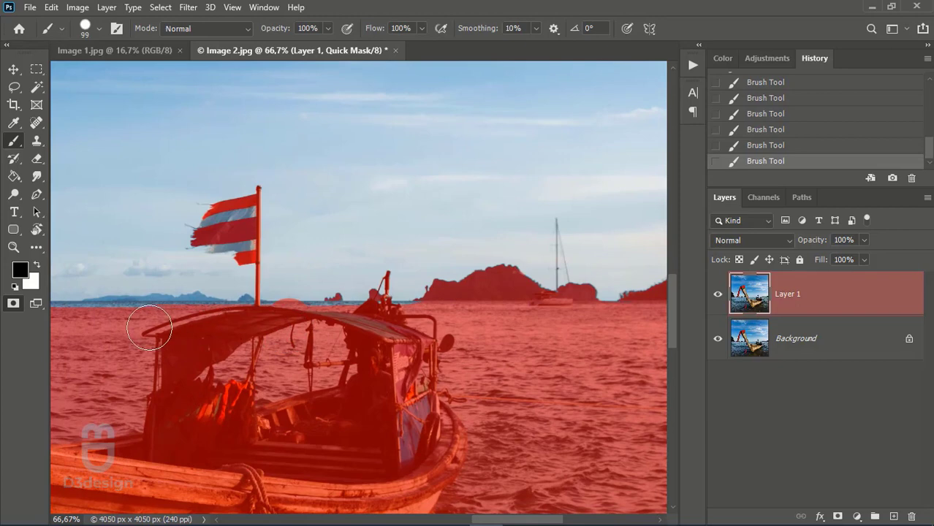
Exit Quick Mask mode to turn the painted mask back into a selection
{"action": "key", "text": "ctrl+minus"}
{"action": "key", "text": "ctrl+minus"}
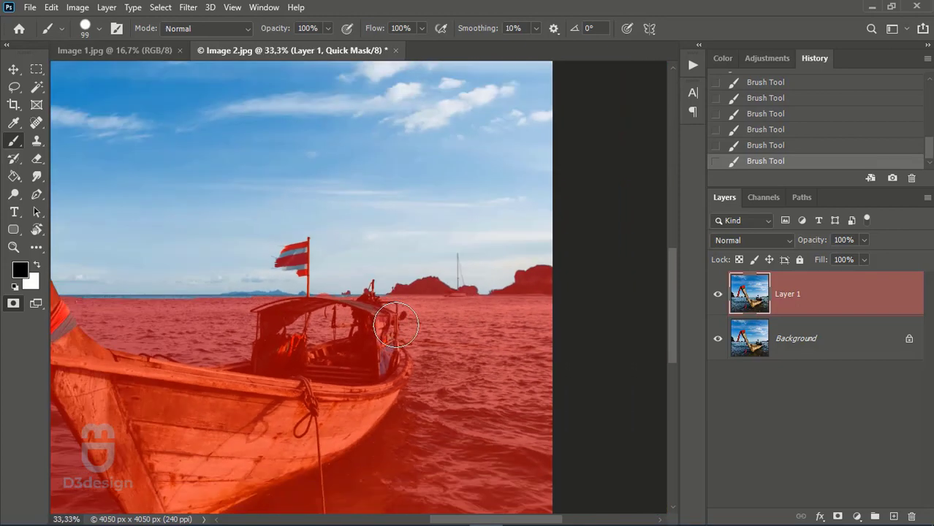
{"action": "left_click", "coordinate": [13, 303]}
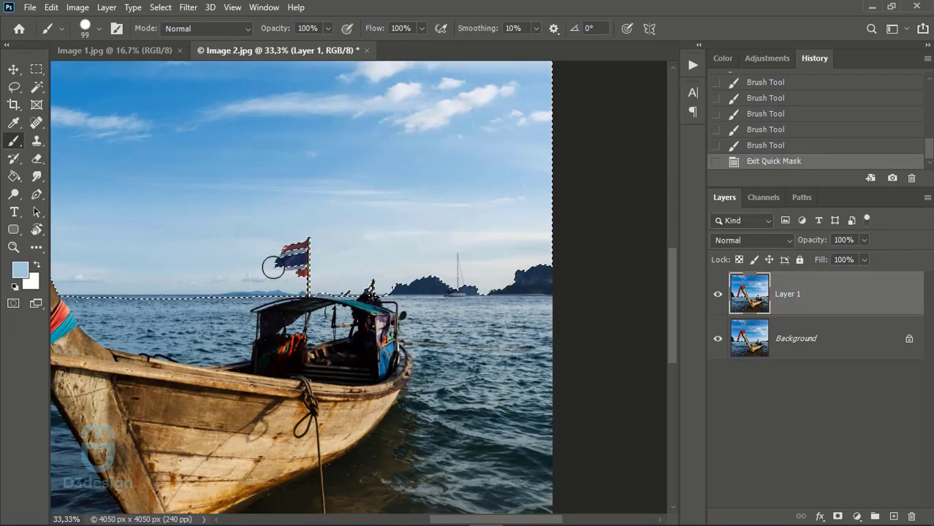
Subtract the whole flag from the selection by outlining it with the Lasso tool at 0 px feather
{"action": "key", "text": "ctrl+plus"}
{"action": "key", "text": "ctrl+plus"}
{"action": "left_click_drag", "start_coordinate": [288, 271], "coordinate": [403, 309]}
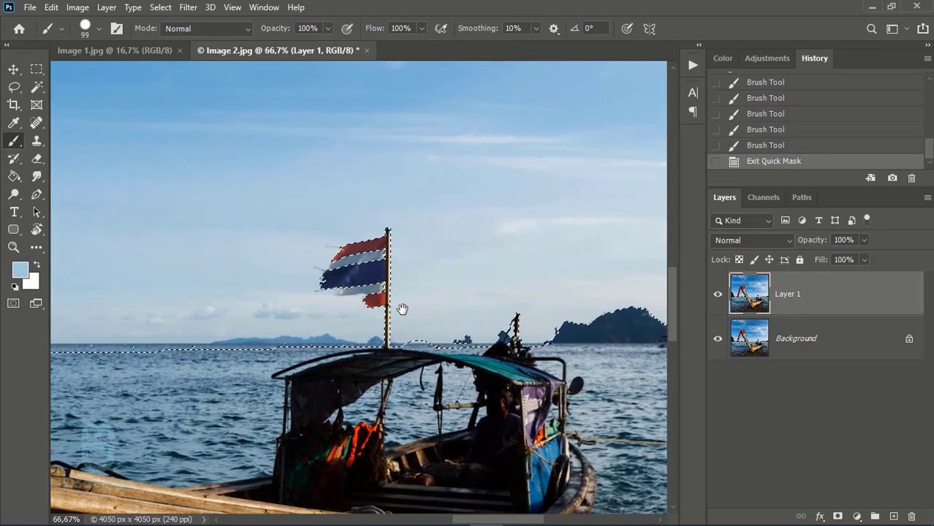
{"action": "key", "text": "ctrl+plus"}
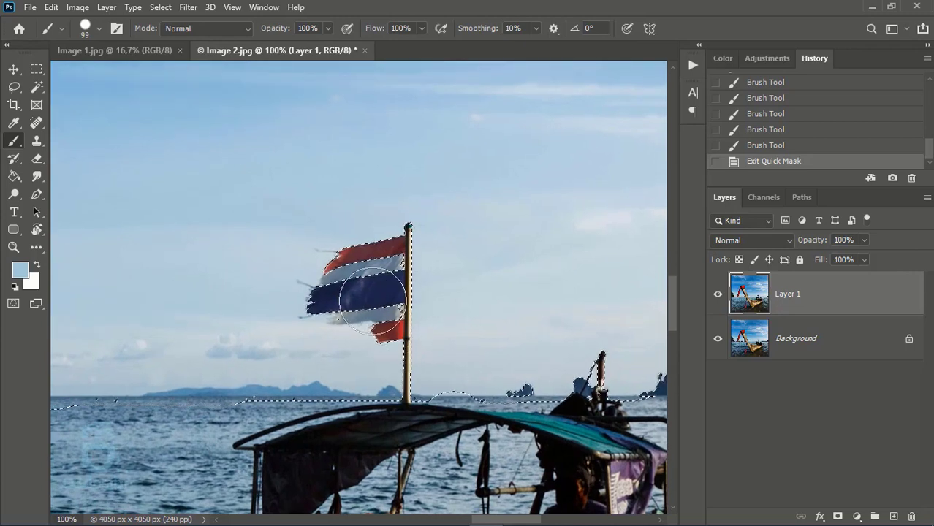
{"action": "left_click", "coordinate": [13, 87]}
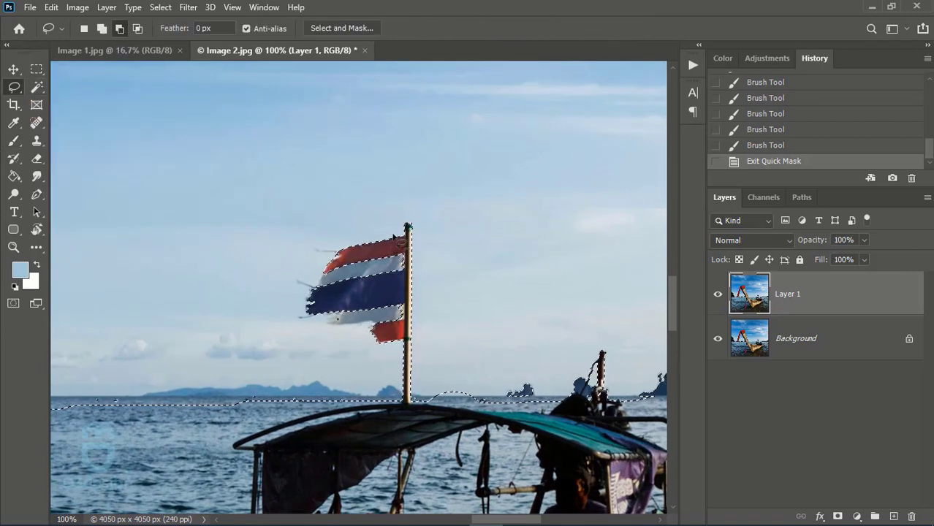
{"action": "key", "text": "ctrl+plus"}
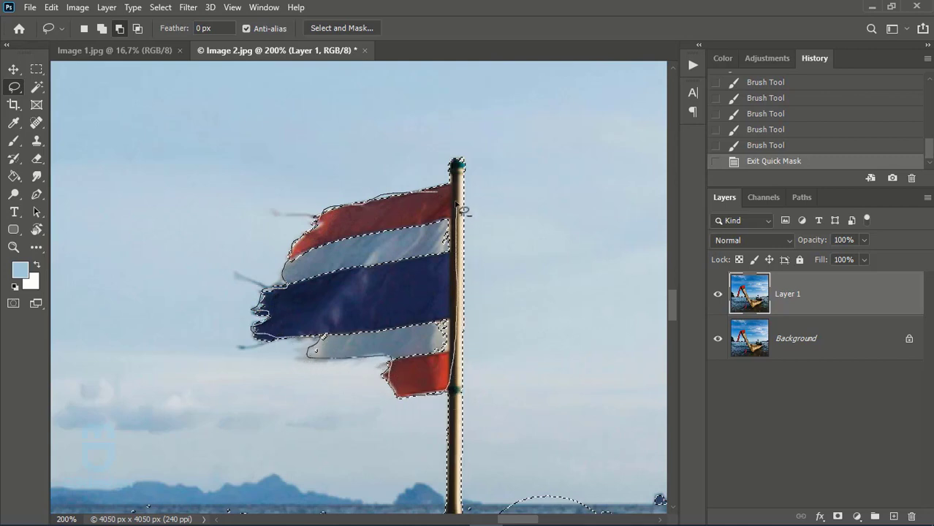
{"action": "left_click_drag", "start_coordinate": [462, 210], "coordinate": [448, 192]}
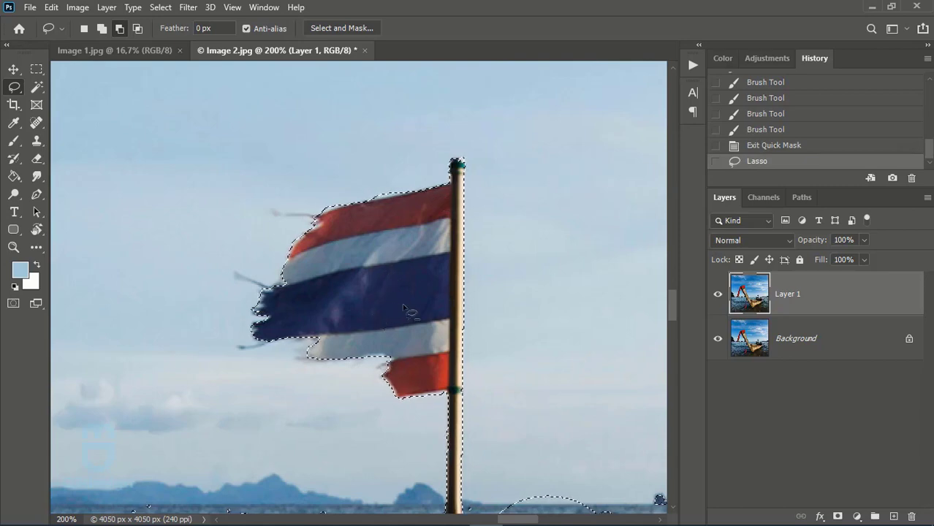
Open the selection in Select and Mask and turn on Smart Radius
{"action": "key", "text": "ctrl+minus"}
{"action": "key", "text": "ctrl+minus"}
{"action": "key", "text": "ctrl+minus"}
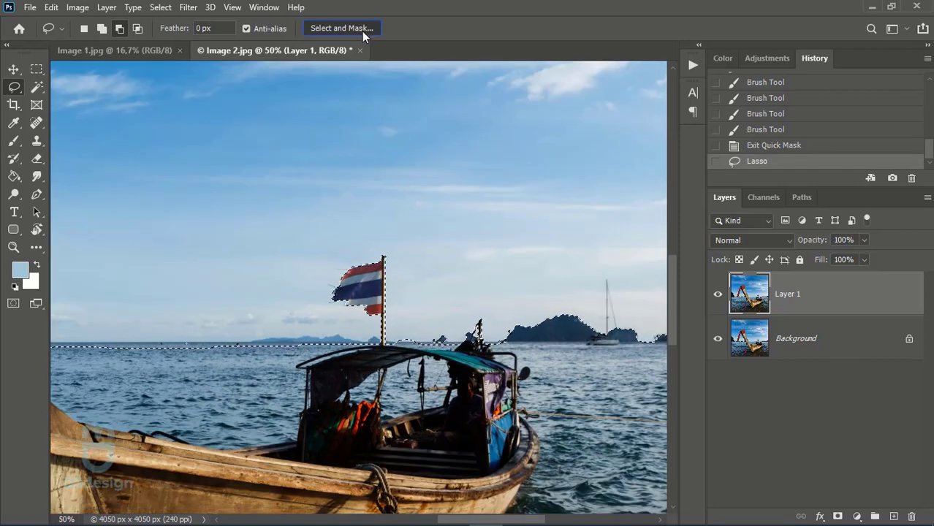
{"action": "left_click", "coordinate": [342, 28]}
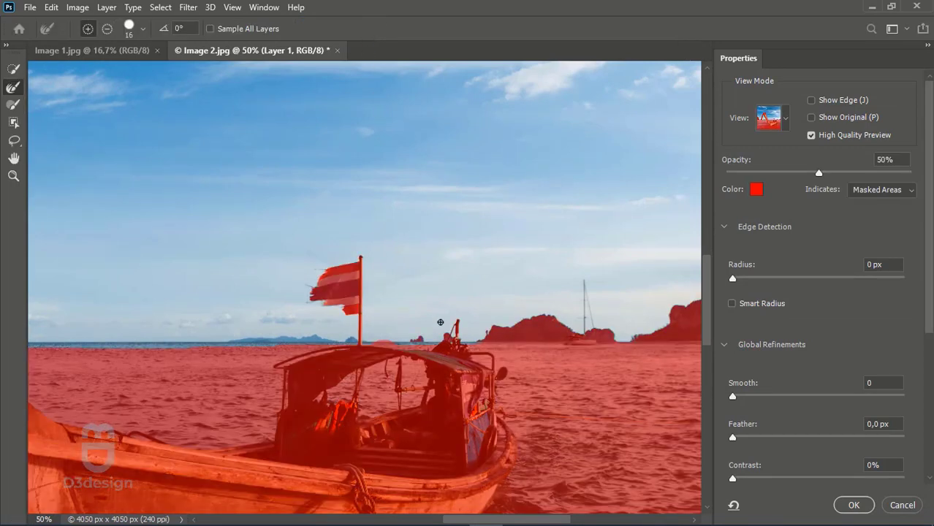
{"action": "left_click_drag", "start_coordinate": [500, 305], "coordinate": [364, 305]}
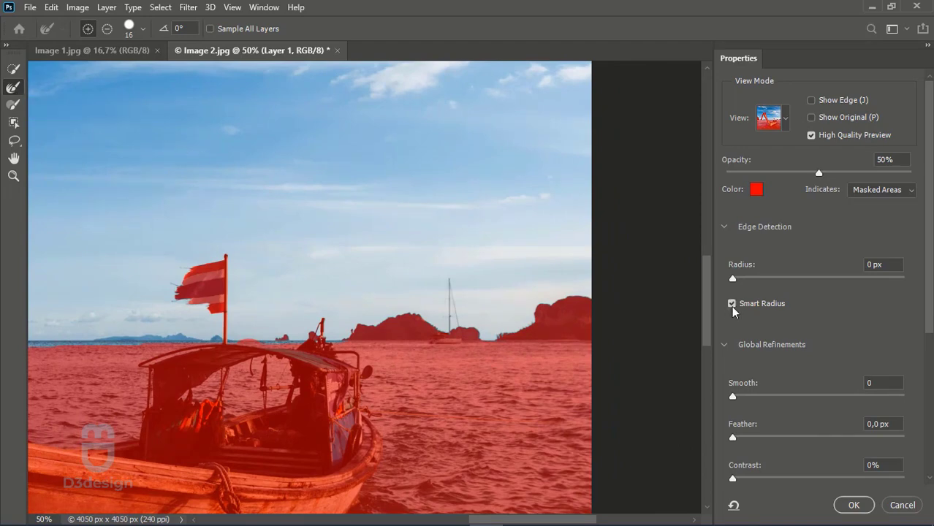
Refine the mask along the sailboat's mast and the horizon between the flagpole and the boat's engine with the 16 px Refine Edge Brush
{"action": "scroll", "coordinate": [562, 317], "scroll_direction": "up", "scroll_amount": 2}
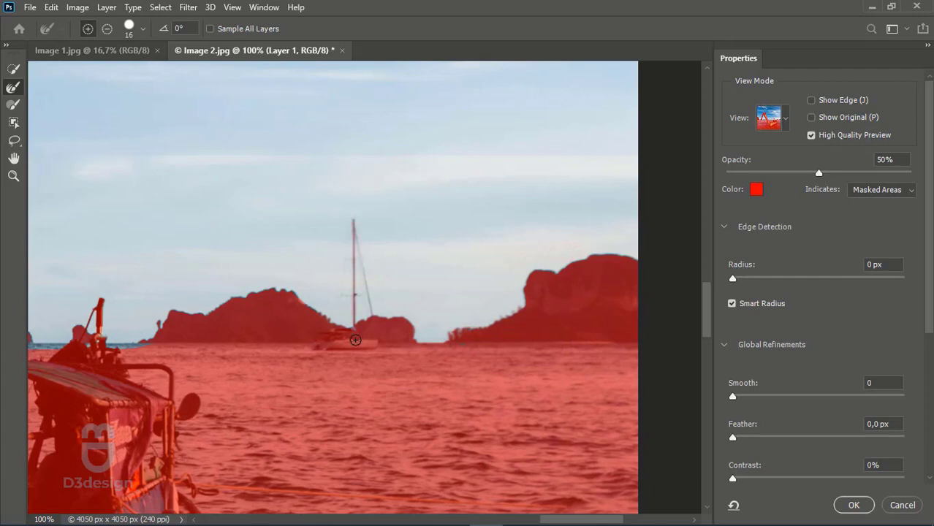
{"action": "scroll", "coordinate": [356, 340], "scroll_direction": "left", "scroll_amount": 5}
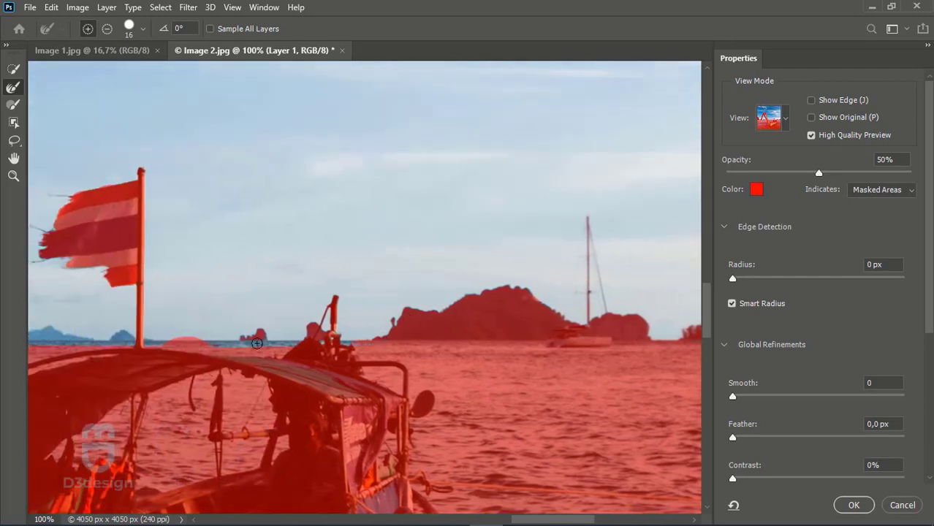
{"action": "key", "text": "ctrl+plus"}
{"action": "left_click_drag", "start_coordinate": [257, 340], "coordinate": [545, 277]}
{"action": "left_click_drag", "start_coordinate": [403, 330], "coordinate": [326, 330]}
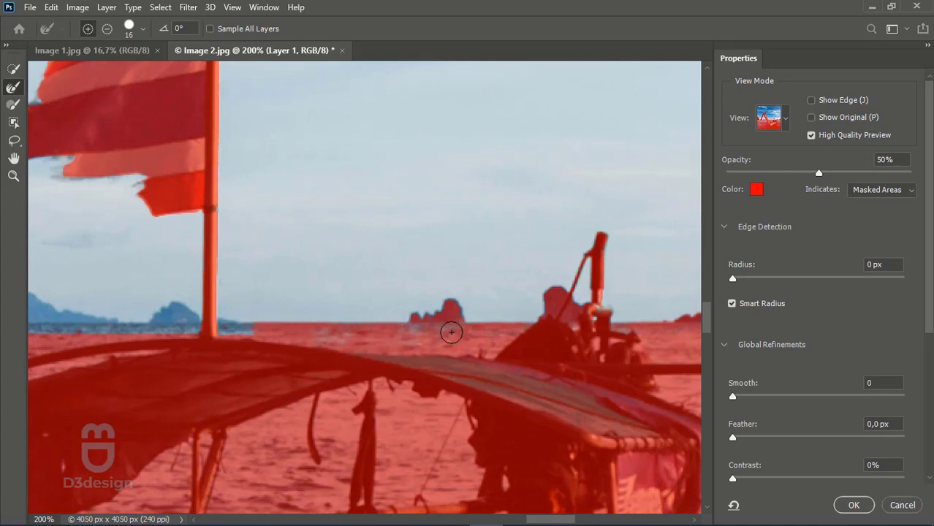
{"action": "left_click_drag", "start_coordinate": [329, 328], "coordinate": [468, 313]}
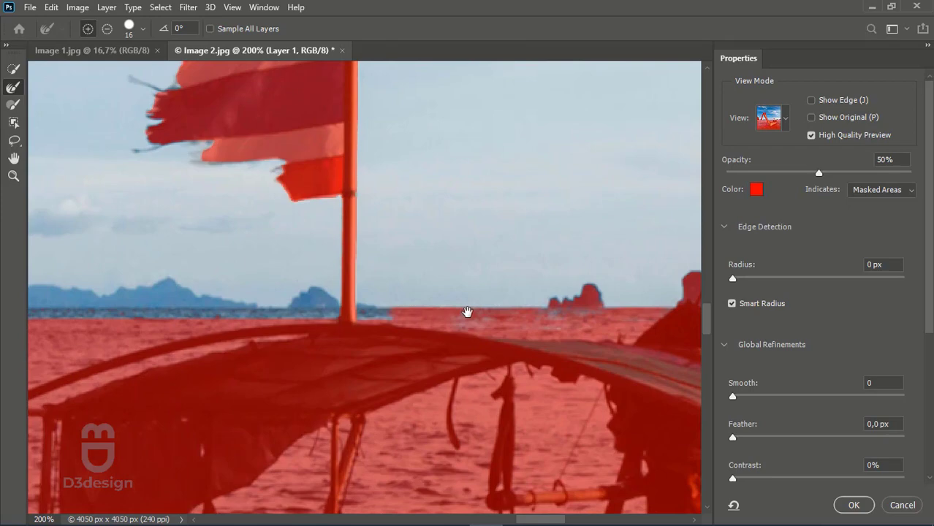
Clean up the water right of the flagpole with the 19 px subtracting brush, and refine the horizon beside the pole with the Refine Edge Brush
{"action": "left_click", "coordinate": [14, 104]}
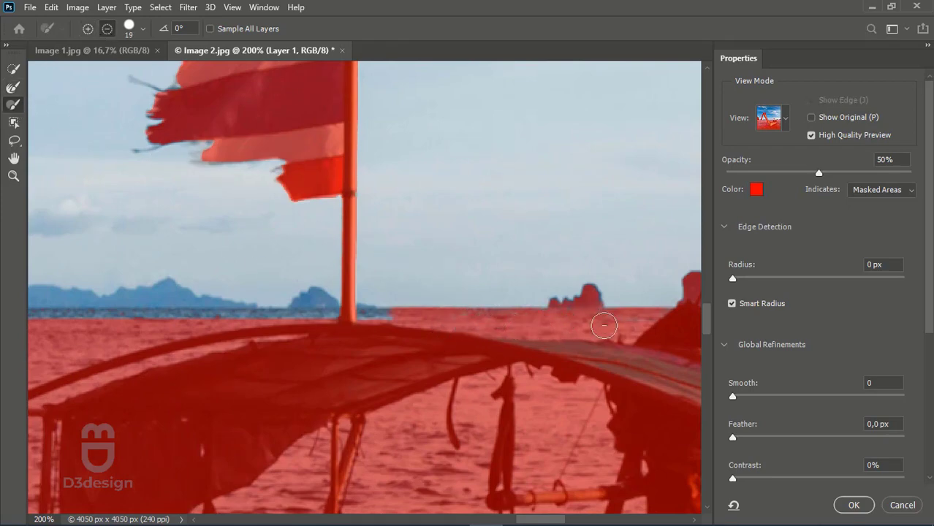
{"action": "left_click", "coordinate": [13, 86]}
{"action": "left_click_drag", "start_coordinate": [229, 274], "coordinate": [319, 263]}
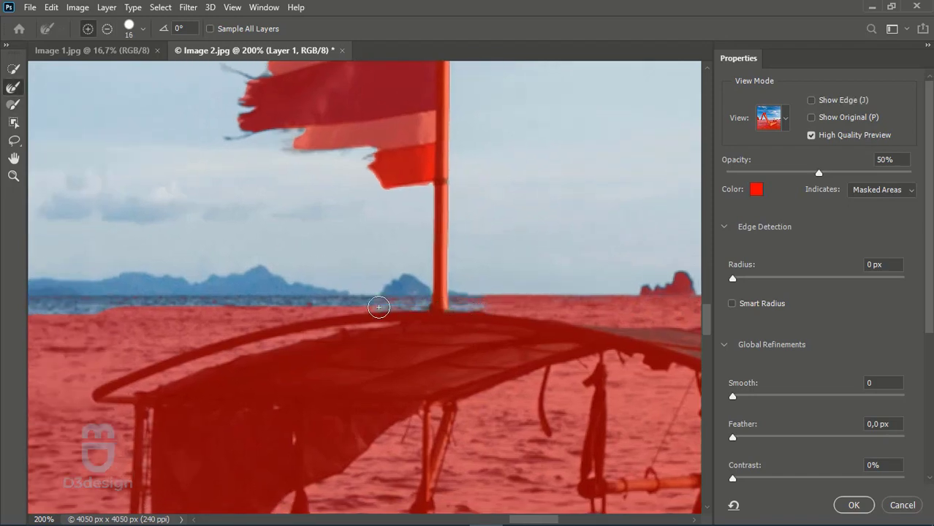
Remove the strip of water along the horizon from the mask, between the flagpole and the boat's prow, with the 19 px subtracting brush
{"action": "key", "text": "b"}
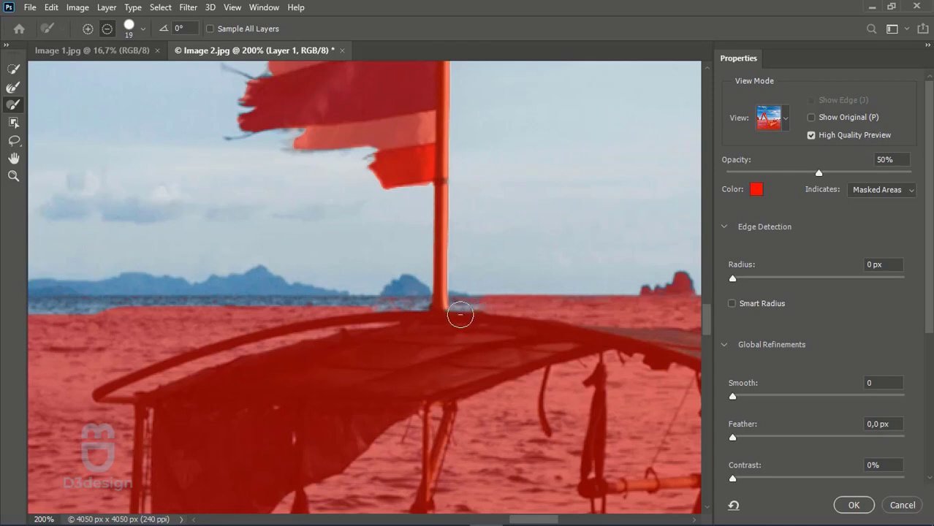
{"action": "left_click_drag", "start_coordinate": [460, 315], "coordinate": [375, 316]}
{"action": "mouse_move", "coordinate": [273, 311]}
{"action": "left_mouse_down"}
{"action": "mouse_move", "coordinate": [442, 303]}
{"action": "mouse_move", "coordinate": [158, 299]}
{"action": "left_mouse_up"}
{"action": "left_click_drag", "start_coordinate": [378, 304], "coordinate": [570, 304]}
{"action": "left_click_drag", "start_coordinate": [428, 306], "coordinate": [232, 310]}
{"action": "mouse_move", "coordinate": [233, 311]}
{"action": "left_mouse_down"}
{"action": "mouse_move", "coordinate": [514, 312]}
{"action": "mouse_move", "coordinate": [314, 313]}
{"action": "left_mouse_up"}
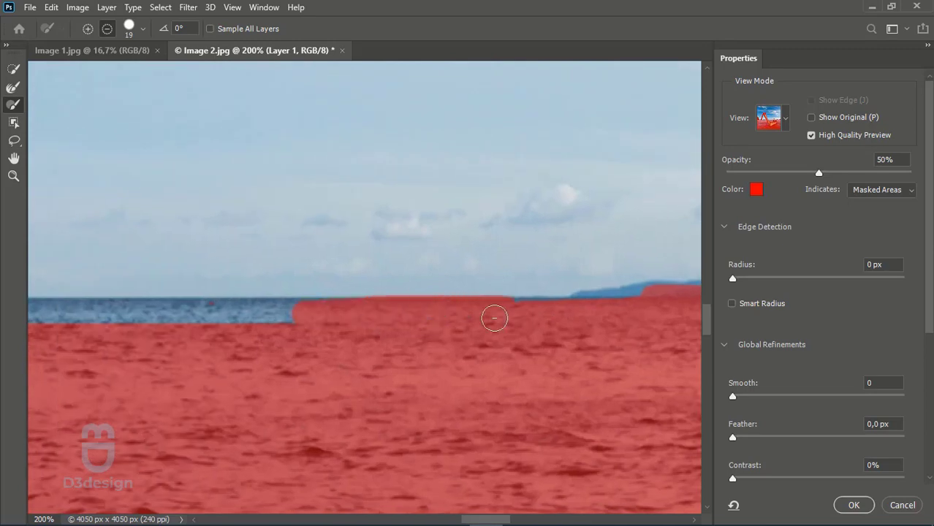
{"action": "mouse_move", "coordinate": [495, 317]}
{"action": "left_mouse_down"}
{"action": "mouse_move", "coordinate": [569, 312]}
{"action": "mouse_move", "coordinate": [182, 322]}
{"action": "left_mouse_up"}
{"action": "mouse_move", "coordinate": [183, 322]}
{"action": "left_mouse_down"}
{"action": "mouse_move", "coordinate": [299, 326]}
{"action": "mouse_move", "coordinate": [194, 327]}
{"action": "left_mouse_up"}
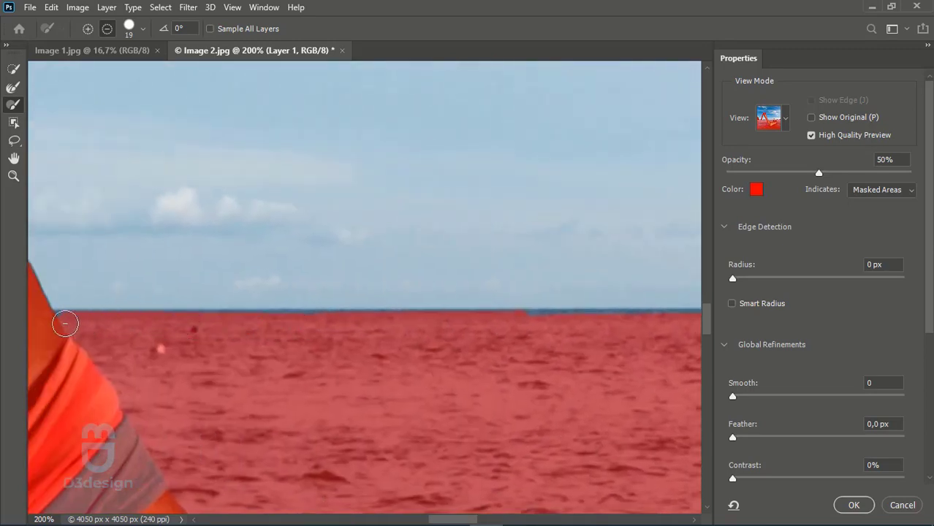
{"action": "left_click_drag", "start_coordinate": [438, 329], "coordinate": [14, 332]}
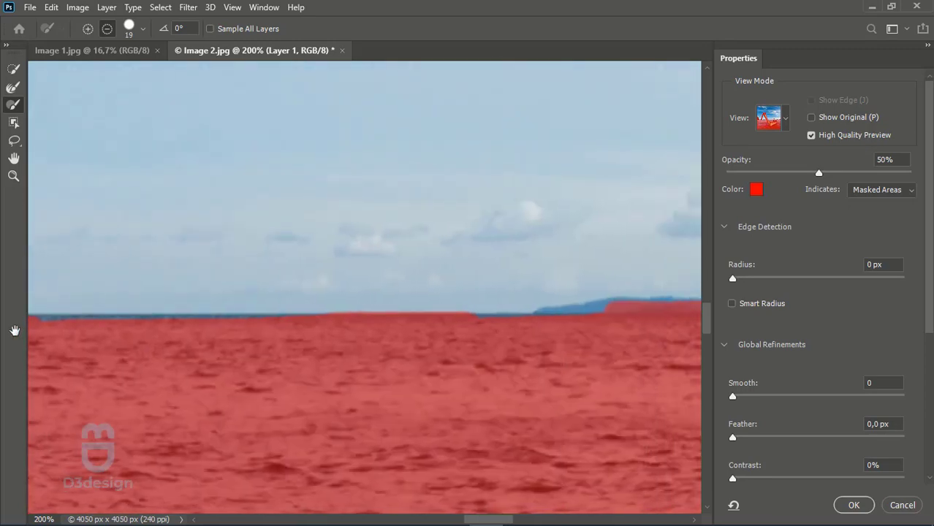
Refine the outlines of the distant islands left of the flagpole with the 16 px Refine Edge Brush
{"action": "left_click", "coordinate": [13, 88]}
{"action": "left_click_drag", "start_coordinate": [365, 223], "coordinate": [246, 223]}
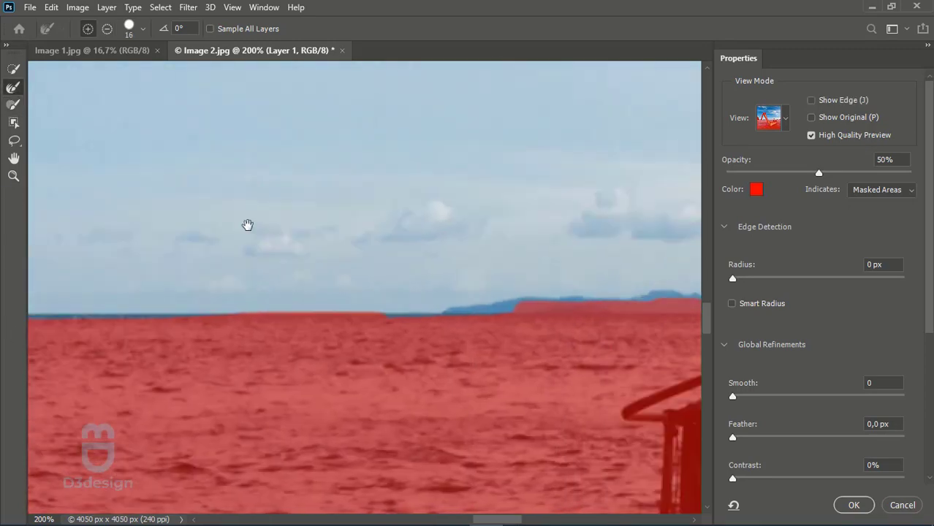
{"action": "left_click_drag", "start_coordinate": [548, 271], "coordinate": [298, 267]}
{"action": "left_click_drag", "start_coordinate": [438, 287], "coordinate": [295, 268]}
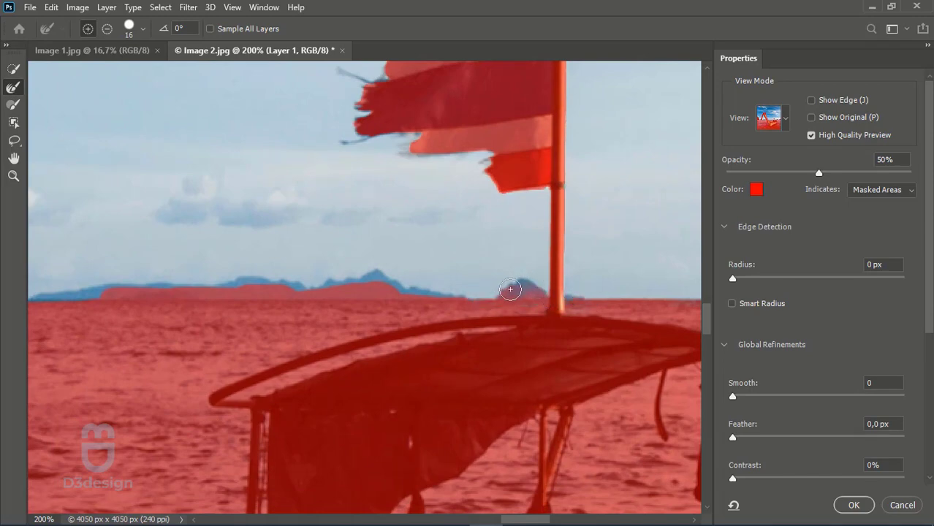
{"action": "mouse_move", "coordinate": [417, 293]}
{"action": "left_mouse_down"}
{"action": "mouse_move", "coordinate": [372, 277]}
{"action": "mouse_move", "coordinate": [149, 285]}
{"action": "left_mouse_up"}
{"action": "scroll", "coordinate": [149, 285], "scroll_direction": "left", "scroll_amount": 3}
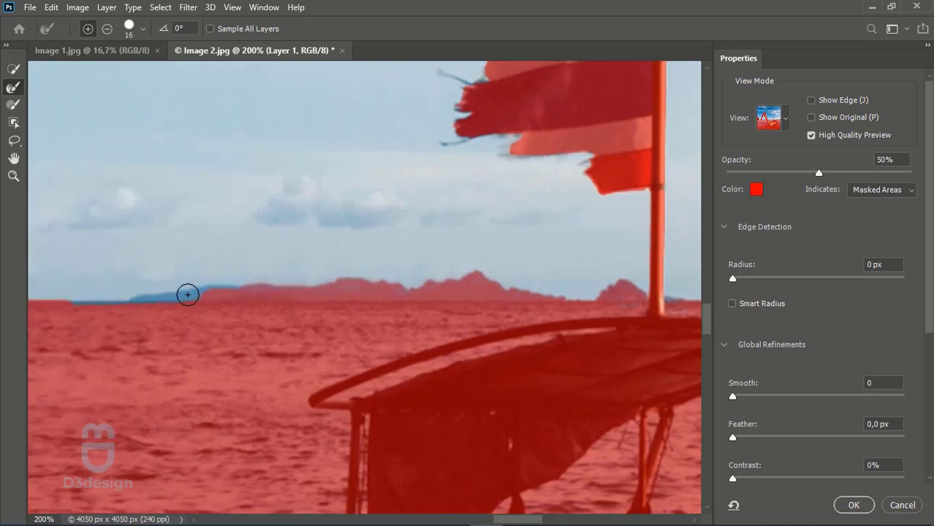
{"action": "scroll", "coordinate": [313, 307], "scroll_direction": "left", "scroll_amount": 7}
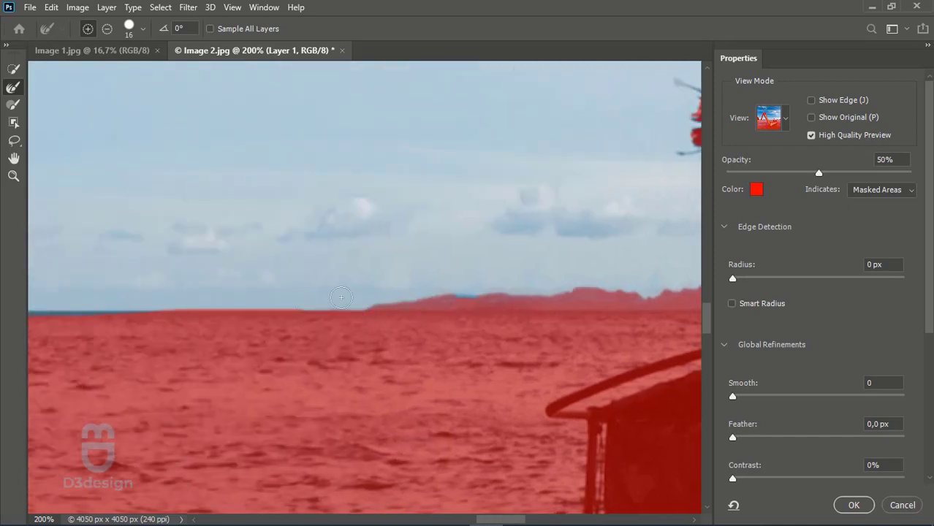
Refine the frayed threads and lower edges of the flag with the 16 px Refine Edge Brush
{"action": "scroll", "coordinate": [341, 298], "scroll_direction": "right", "scroll_amount": 10}
{"action": "scroll", "coordinate": [163, 334], "scroll_direction": "up", "scroll_amount": 5}
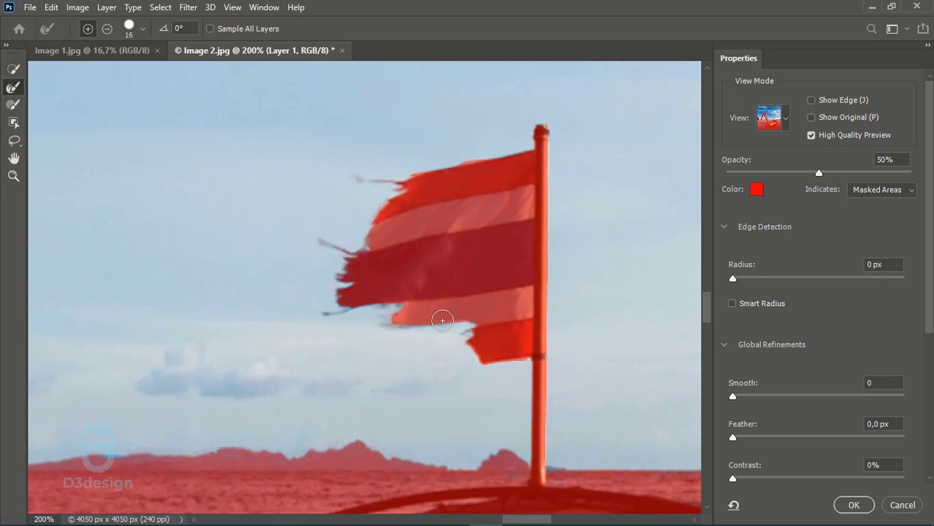
{"action": "left_click_drag", "start_coordinate": [476, 358], "coordinate": [473, 325]}
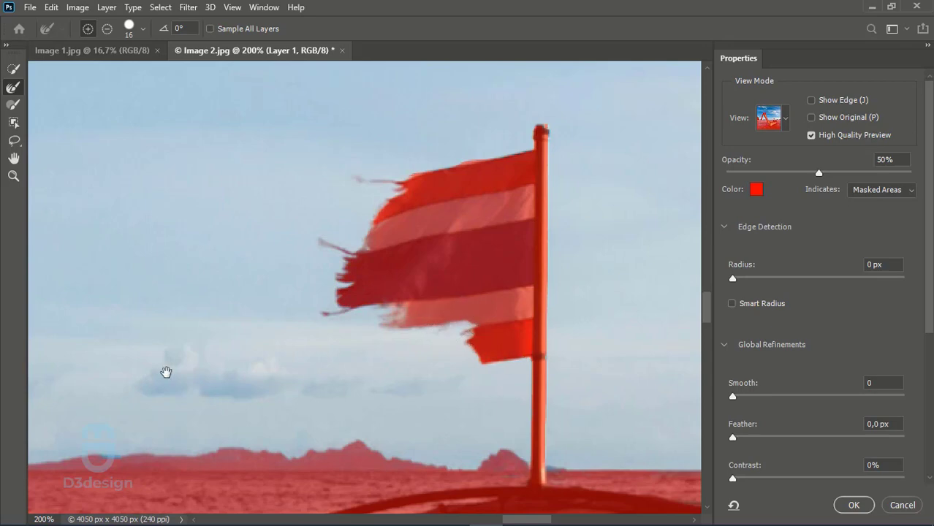
Refine the open horizon between the distant islands and the boat's prow with the 16 px Refine Edge Brush
{"action": "left_click_drag", "start_coordinate": [166, 373], "coordinate": [436, 305]}
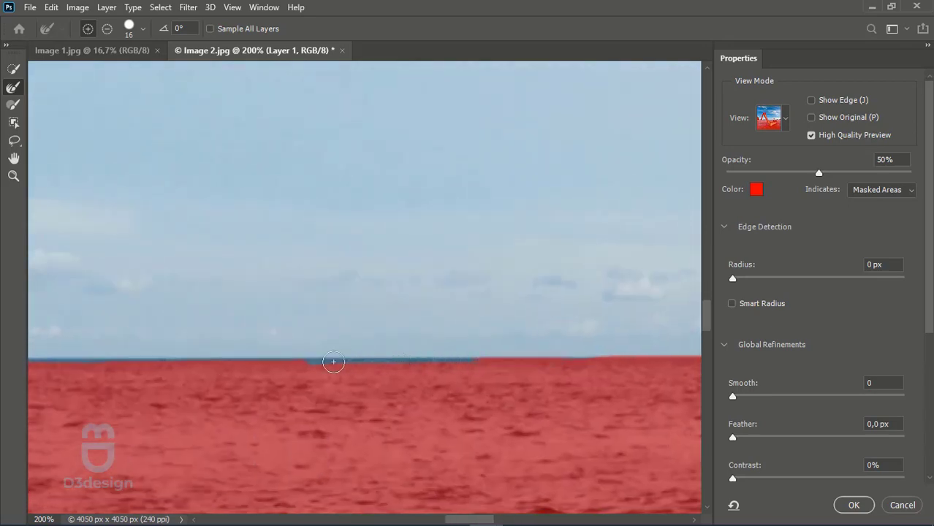
{"action": "left_click_drag", "start_coordinate": [104, 309], "coordinate": [534, 317]}
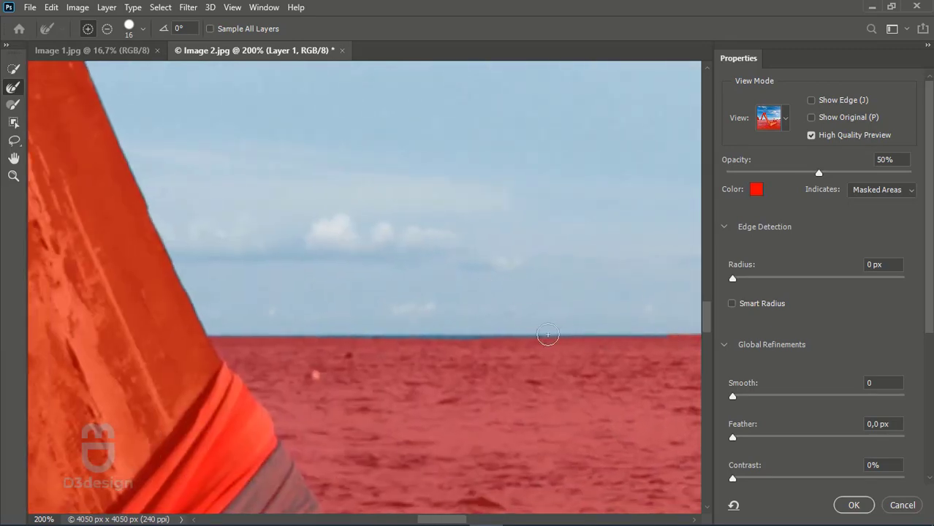
{"action": "scroll", "coordinate": [215, 340], "scroll_direction": "down", "scroll_amount": 2}
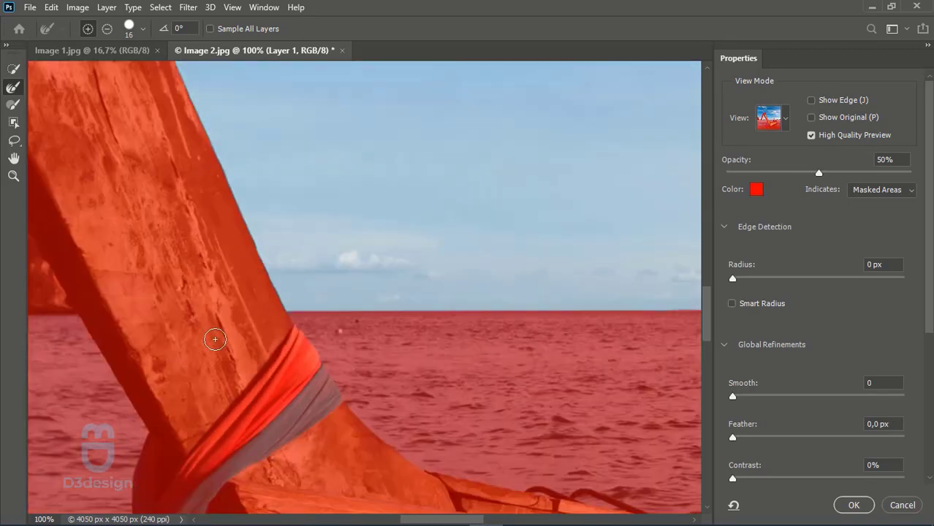
Refine the horizon between the rocks behind the prow and the cliff's jagged edge with the 16 px Refine Edge Brush
{"action": "left_click_drag", "start_coordinate": [53, 305], "coordinate": [481, 371]}
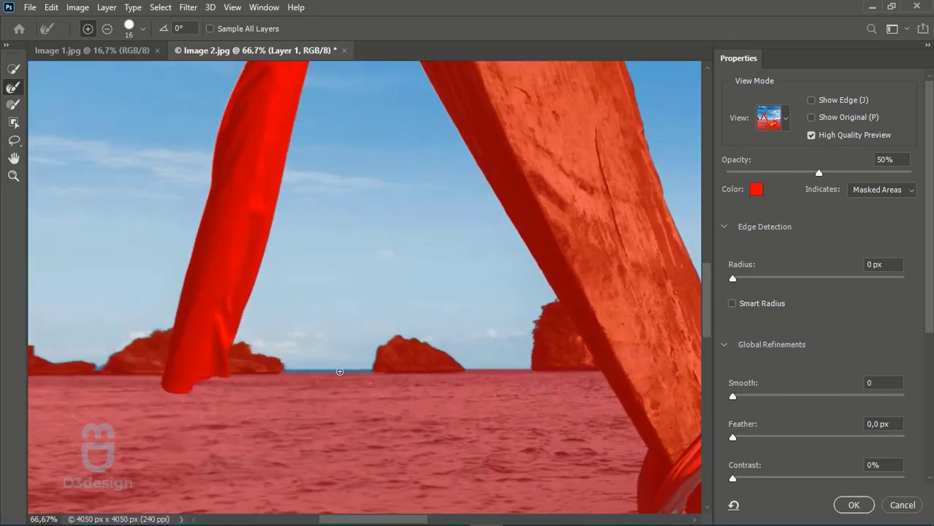
{"action": "key", "text": "ctrl+plus"}
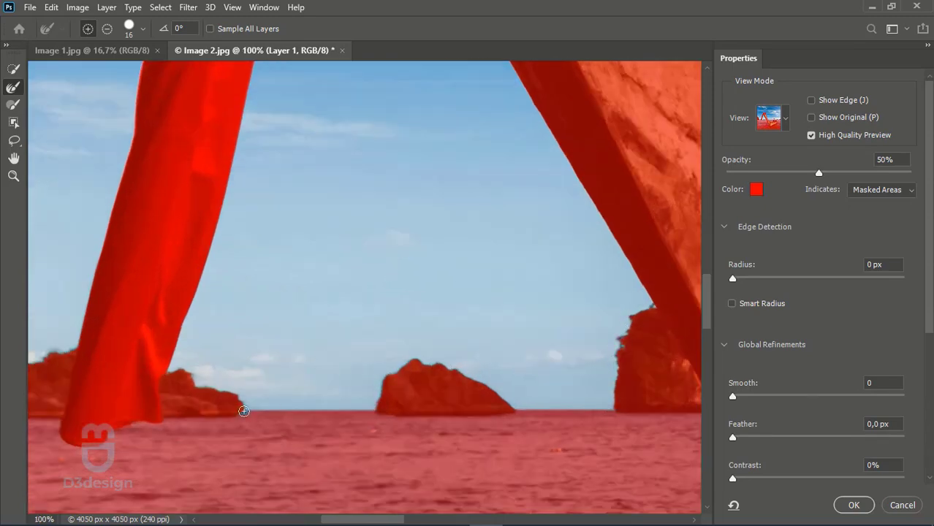
{"action": "left_click_drag", "start_coordinate": [171, 372], "coordinate": [733, 362]}
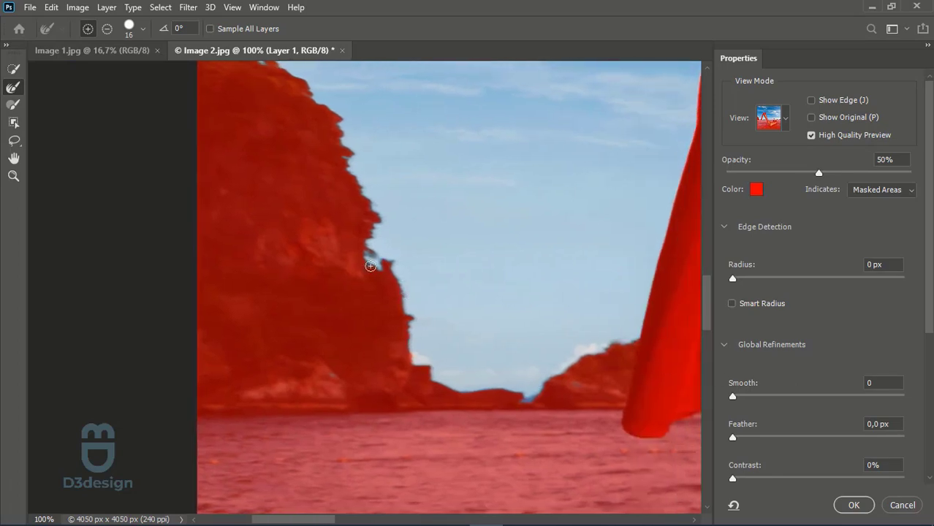
{"action": "left_click_drag", "start_coordinate": [606, 334], "coordinate": [496, 309]}
{"action": "key", "text": "ctrl+minus"}
{"action": "key", "text": "ctrl+minus"}
{"action": "key", "text": "ctrl+minus"}
{"action": "key", "text": "ctrl+minus"}
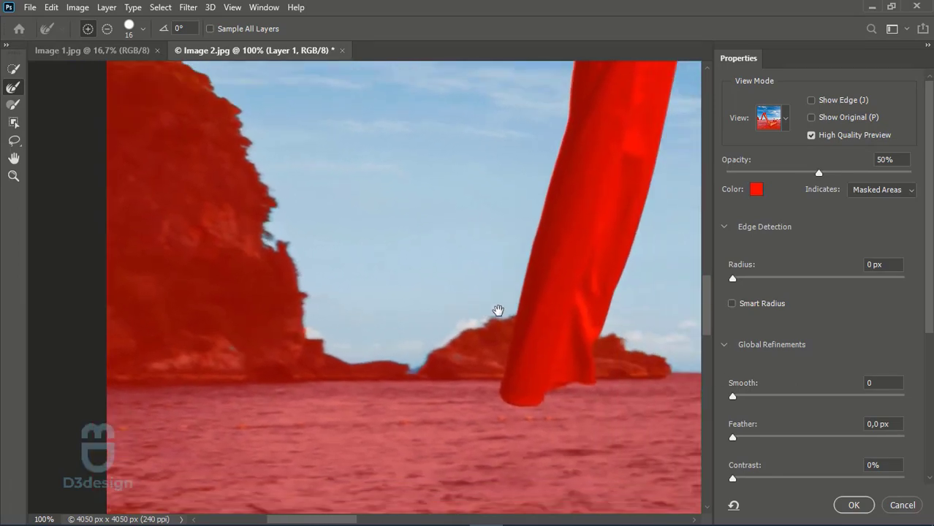
{"action": "scroll", "coordinate": [498, 311], "scroll_direction": "down", "scroll_amount": 3}
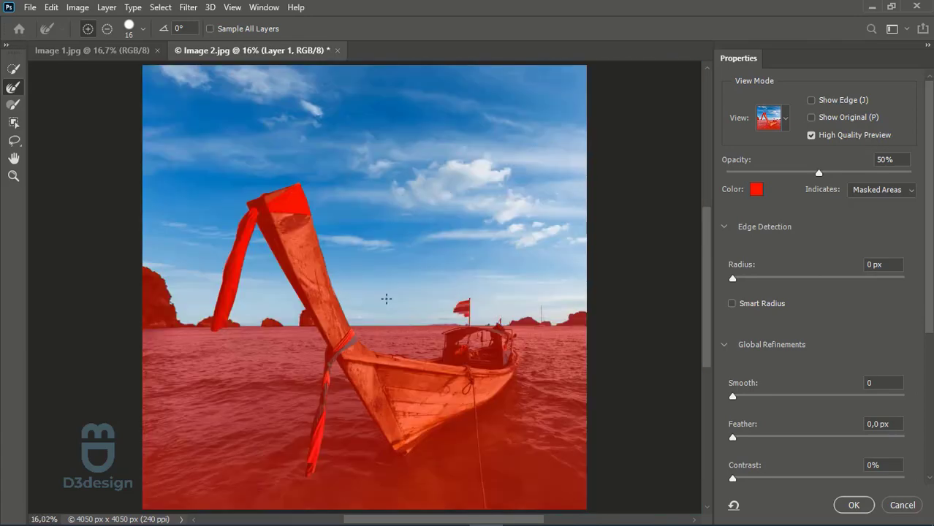
Output the Select and Mask result as a Selection, and toggle Quick Mask to clear the red overlay
{"action": "left_click_drag", "start_coordinate": [927, 220], "coordinate": [931, 410]}
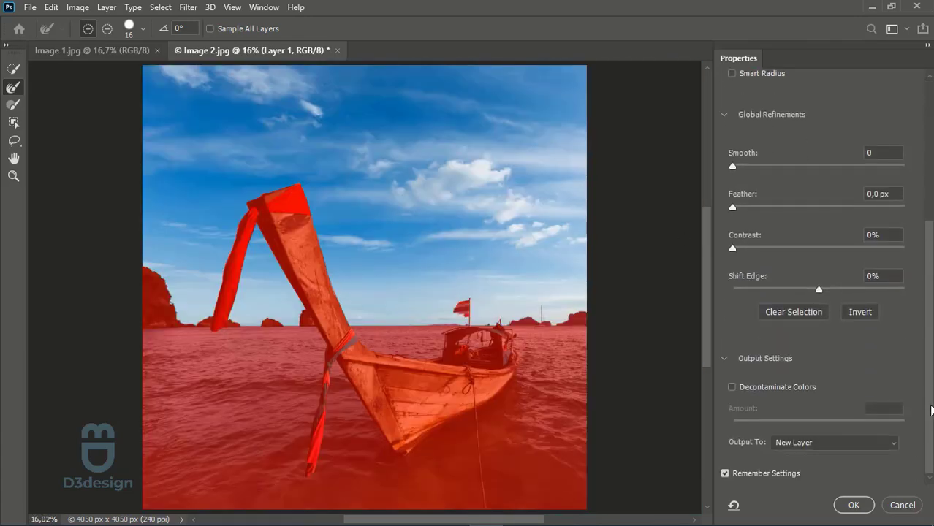
{"action": "left_click", "coordinate": [874, 439]}
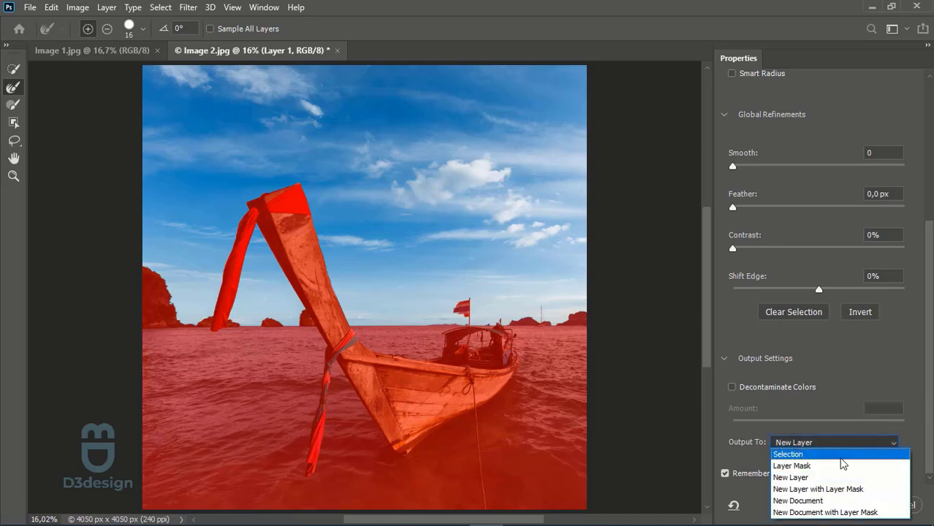
{"action": "left_click", "coordinate": [840, 453]}
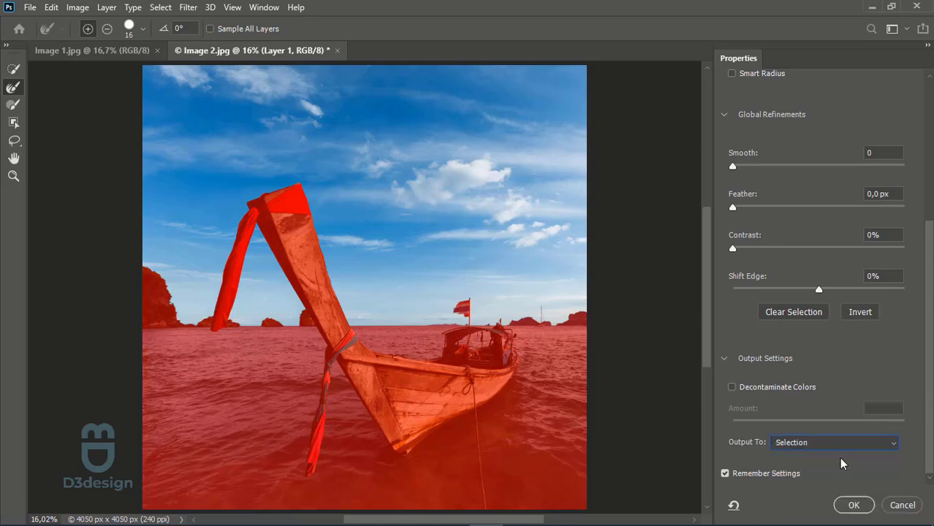
{"action": "left_click", "coordinate": [854, 504]}
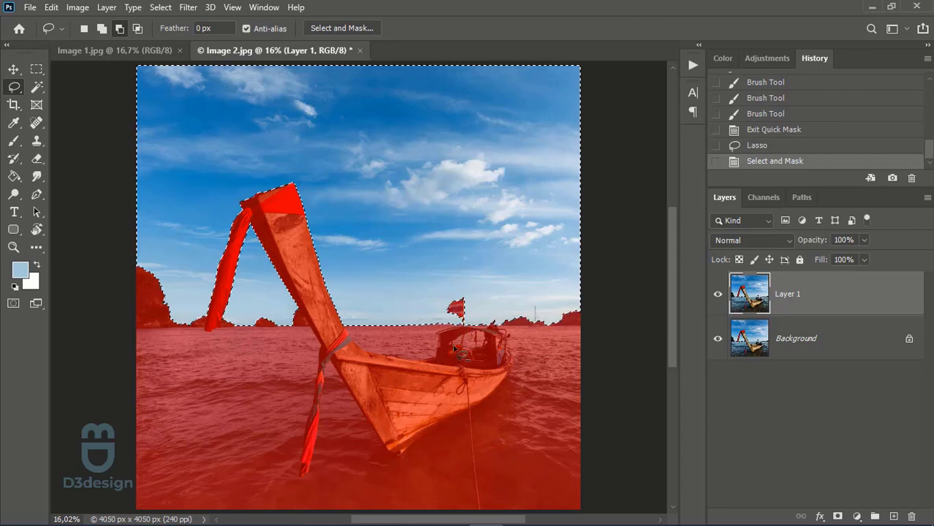
{"action": "left_click", "coordinate": [19, 304]}
{"action": "left_click", "coordinate": [21, 303]}
Invert the selection to cover the boat, water and rocks, and add it to Layer 1 as a layer mask
{"action": "key", "text": "ctrl+shift+i"}
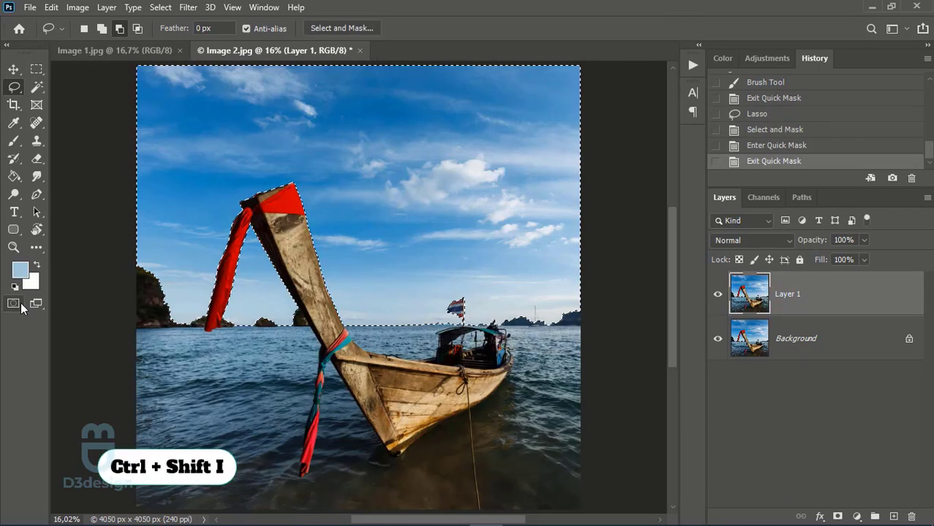
{"action": "key", "text": "ctrl+minus"}
{"action": "key", "text": "ctrl+shift+i"}
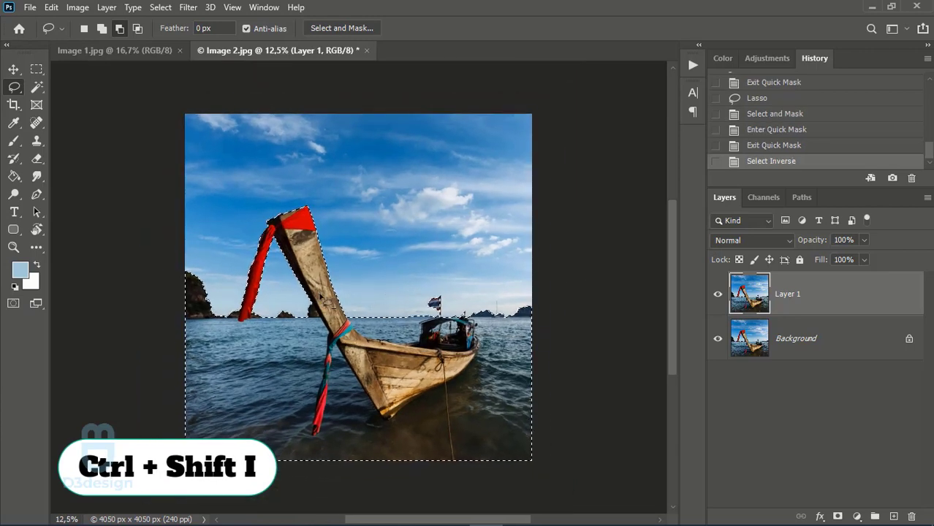
{"action": "key", "text": "ctrl+shift+i"}
{"action": "key", "text": "ctrl+shift+i"}
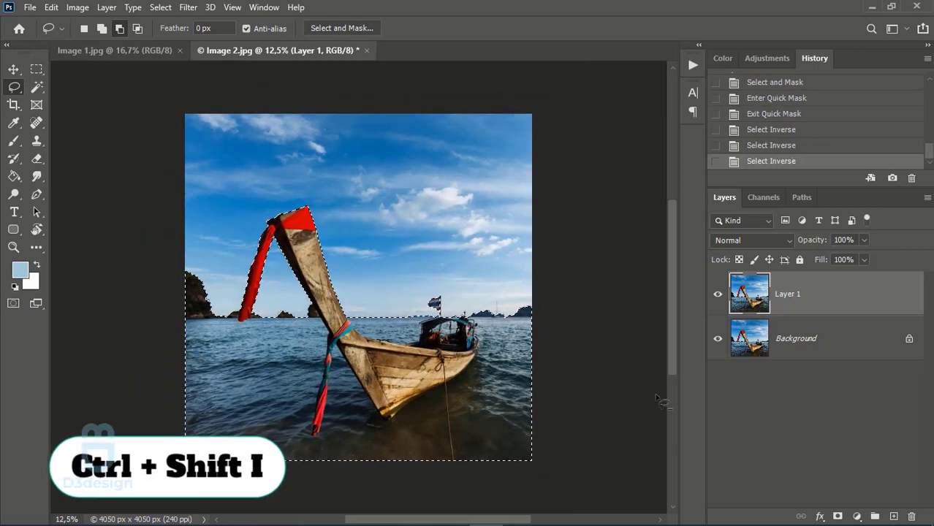
{"action": "left_click", "coordinate": [838, 516]}
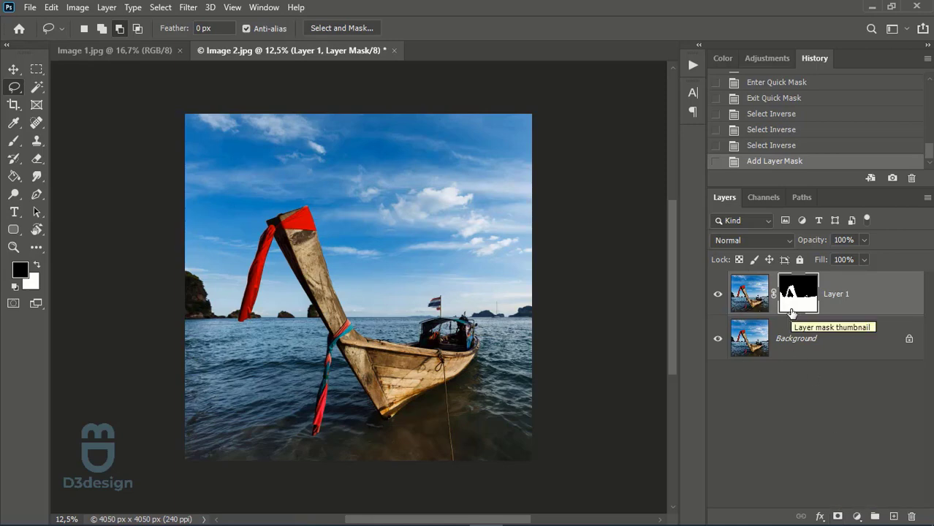
Select the sunset sky above the horizon in Image 1.jpg with the Rectangular Marquee and move it into Image 2.jpg
{"action": "left_click", "coordinate": [161, 58]}
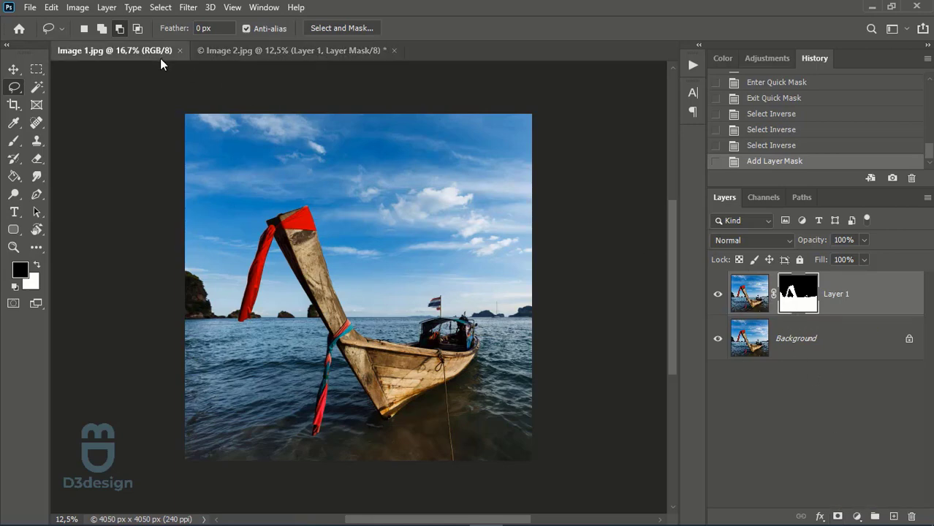
{"action": "left_click", "coordinate": [36, 69]}
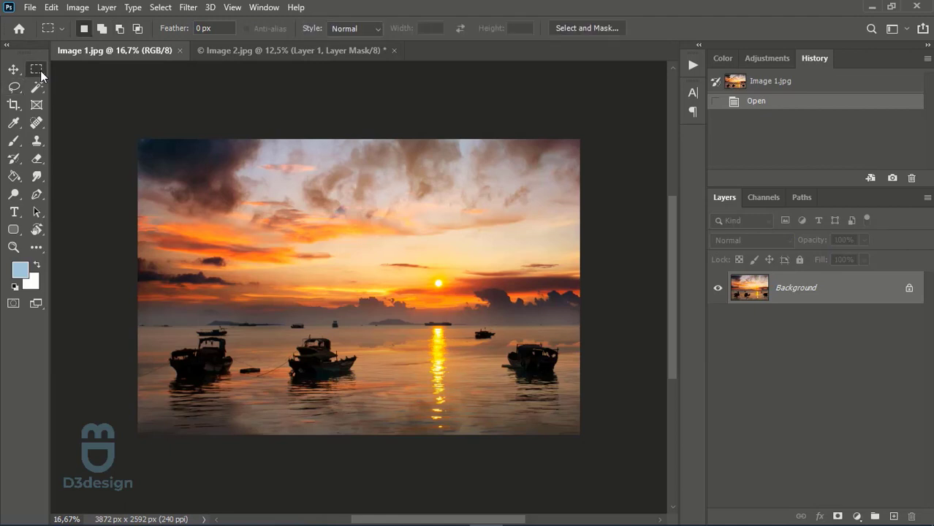
{"action": "left_click_drag", "start_coordinate": [138, 138], "coordinate": [589, 316]}
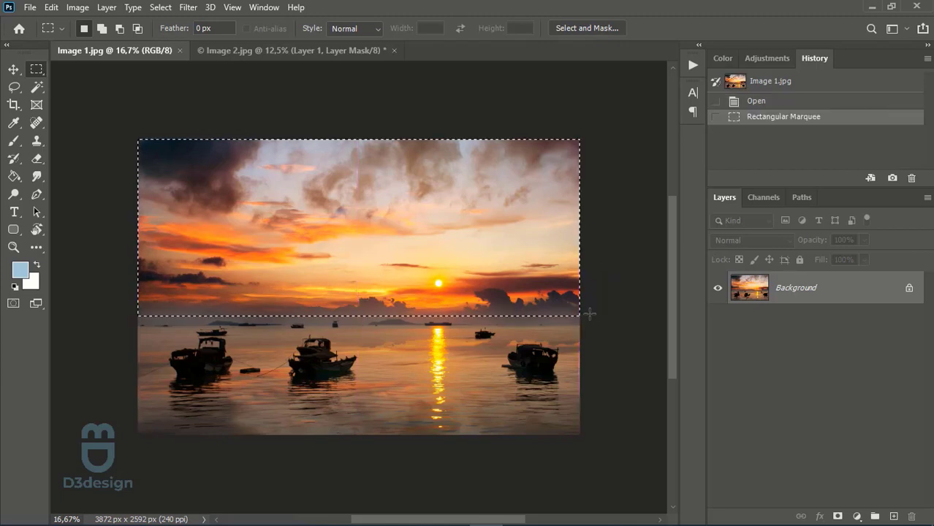
{"action": "left_click", "coordinate": [14, 69]}
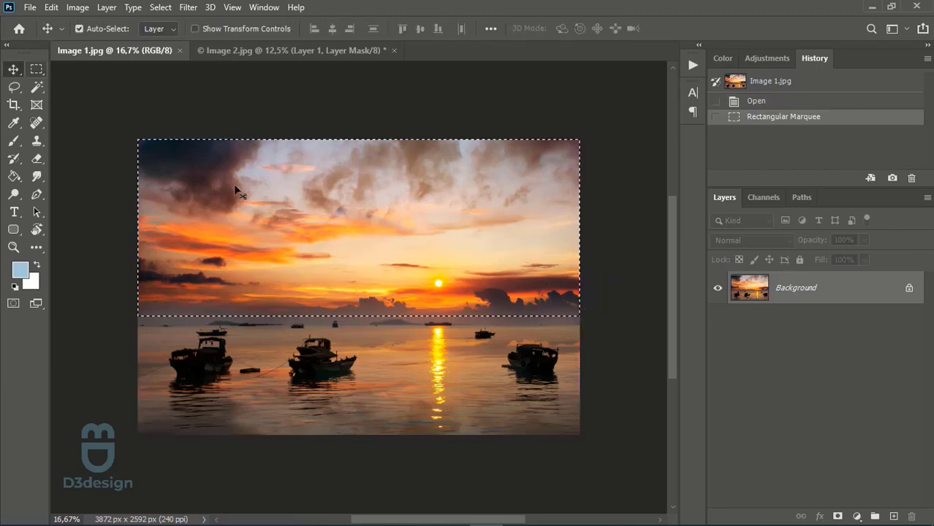
{"action": "mouse_move", "coordinate": [323, 219]}
{"action": "left_mouse_down"}
{"action": "mouse_move", "coordinate": [303, 45]}
{"action": "mouse_move", "coordinate": [331, 226]}
{"action": "mouse_move", "coordinate": [326, 204]}
{"action": "left_mouse_up"}
Scale the sunset layer to 158.86% with Free Transform and align its right edge with the canvas's right edge
{"action": "key", "text": "ctrl+t"}
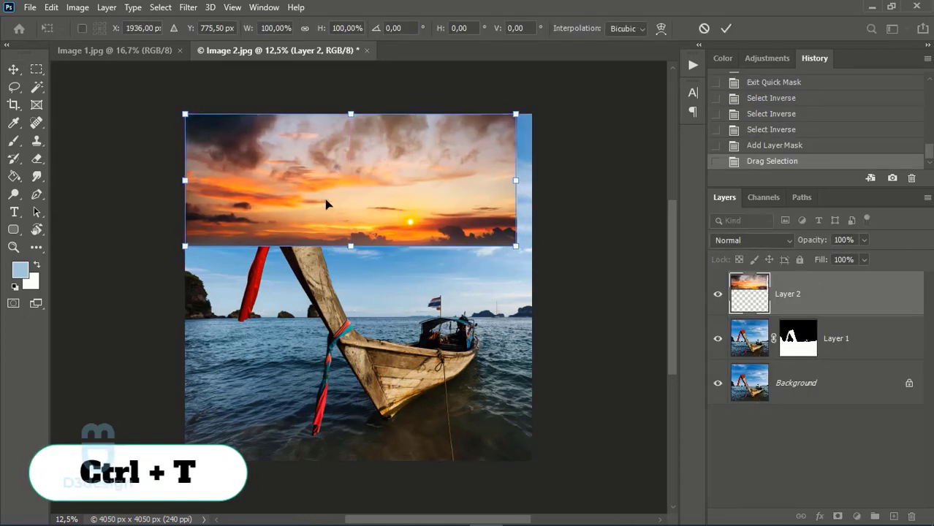
{"action": "left_click_drag", "start_coordinate": [527, 259], "coordinate": [660, 313]}
{"action": "left_click_drag", "start_coordinate": [185, 299], "coordinate": [139, 357]}
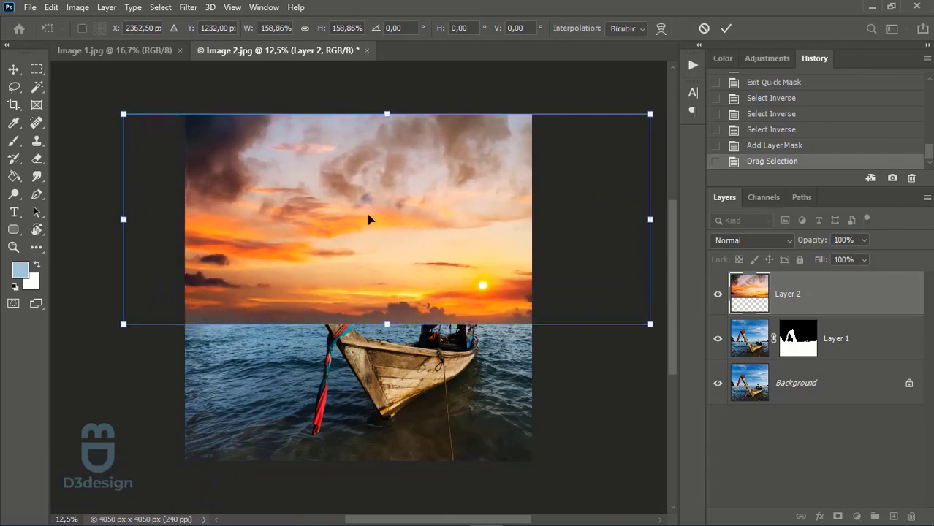
{"action": "left_click_drag", "start_coordinate": [464, 199], "coordinate": [338, 199]}
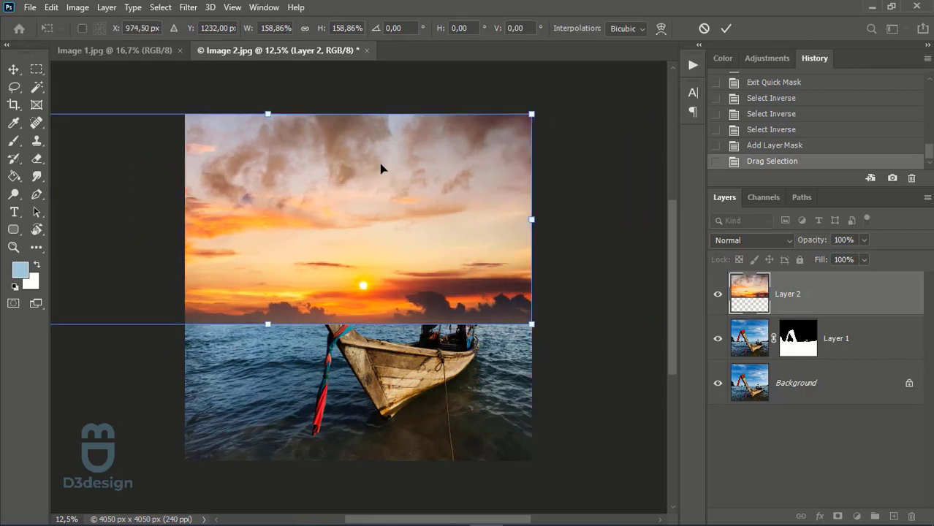
{"action": "left_click", "coordinate": [13, 69]}
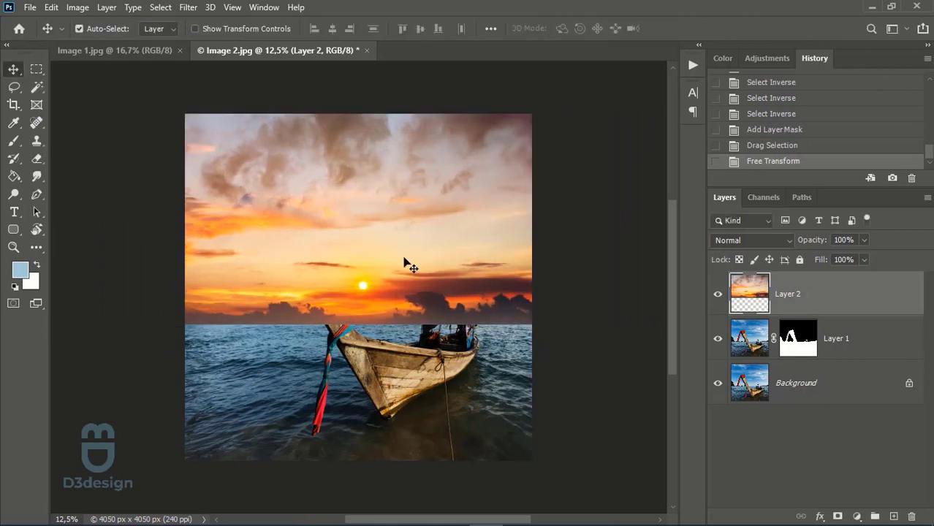
Move the masked Layer 1 above Layer 2 in the layer order so the boat sits over the sunset sky
{"action": "left_click", "coordinate": [867, 351]}
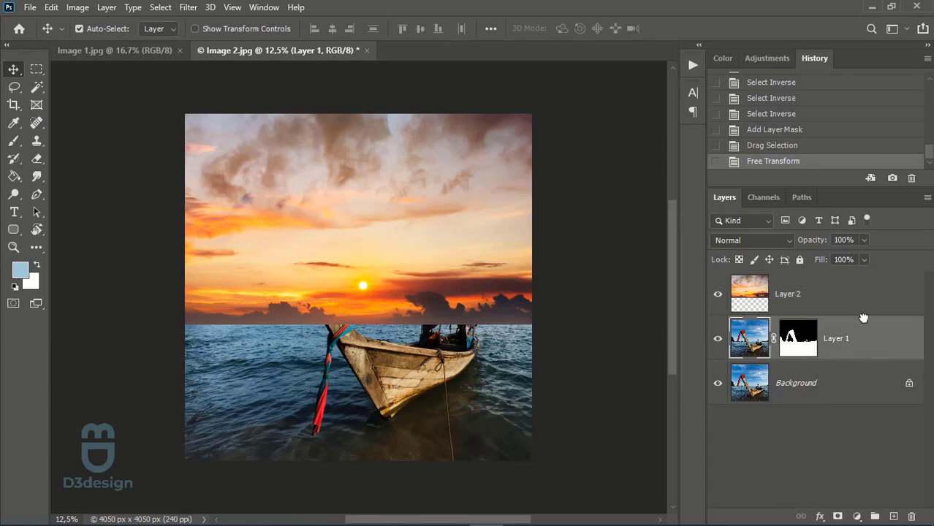
{"action": "left_click_drag", "start_coordinate": [863, 318], "coordinate": [857, 277]}
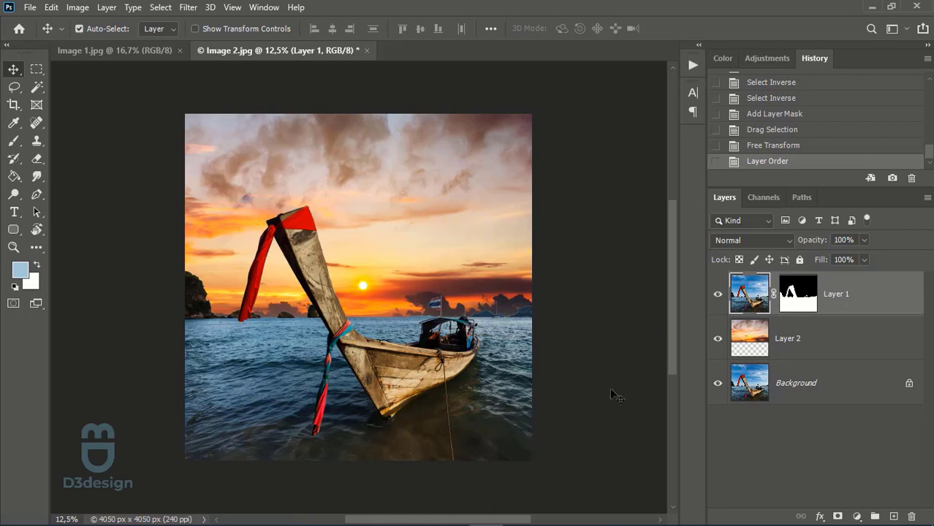
Add a Photo Filter adjustment layer above Layer 1 with Warming Filter (85) at 74% density, and toggle its visibility to compare
{"action": "left_click", "coordinate": [857, 517]}
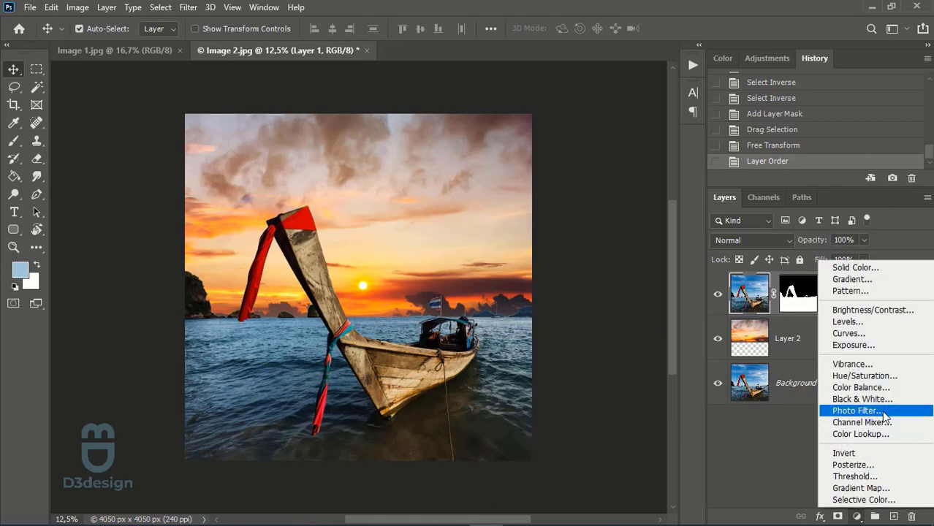
{"action": "left_click", "coordinate": [855, 411]}
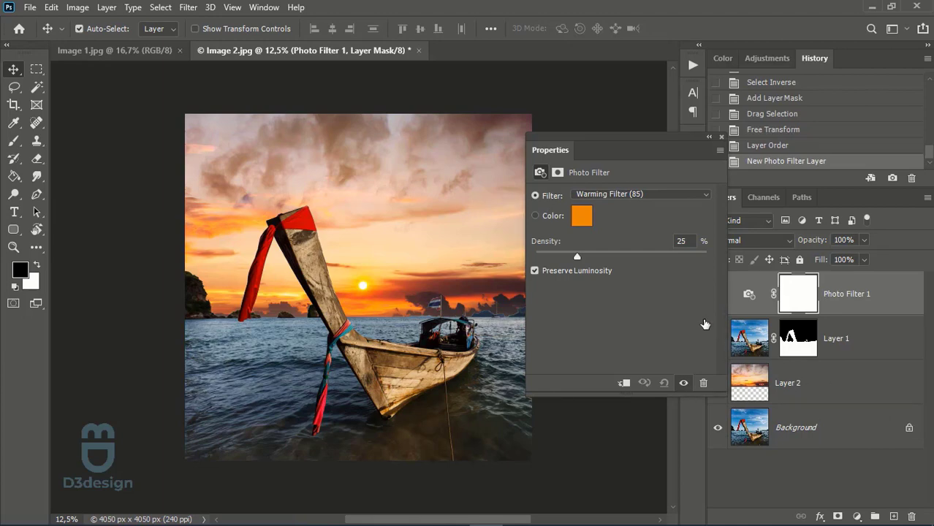
{"action": "left_click_drag", "start_coordinate": [577, 257], "coordinate": [661, 254]}
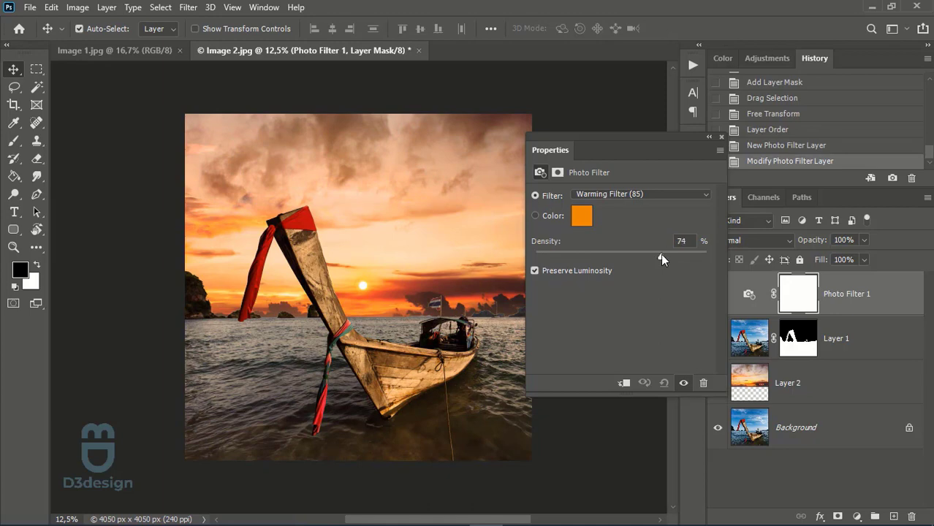
{"action": "left_click", "coordinate": [723, 135]}
{"action": "left_click", "coordinate": [720, 295]}
{"action": "left_click", "coordinate": [719, 295]}
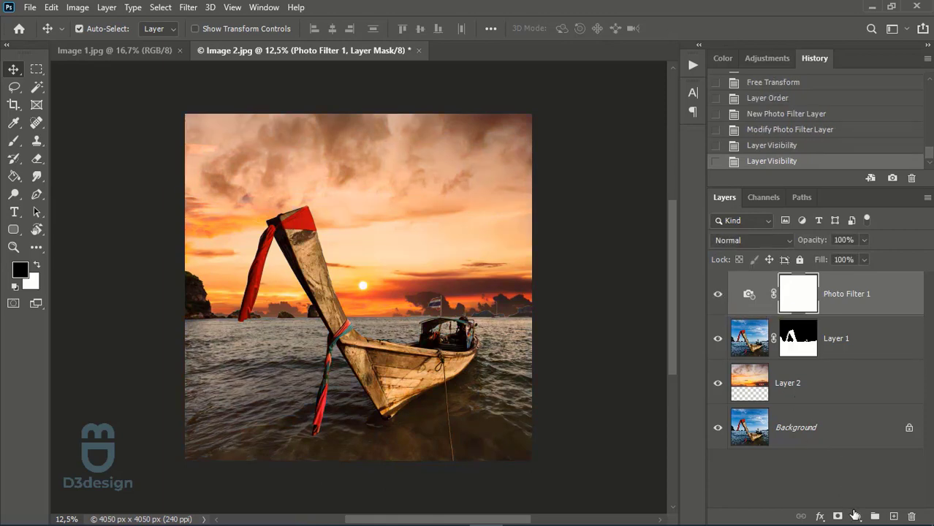
Add a Curves adjustment layer, pull the RGB curve's midpoint slightly down to darken the midtones, and compare the image with and without it
{"action": "left_click", "coordinate": [856, 516]}
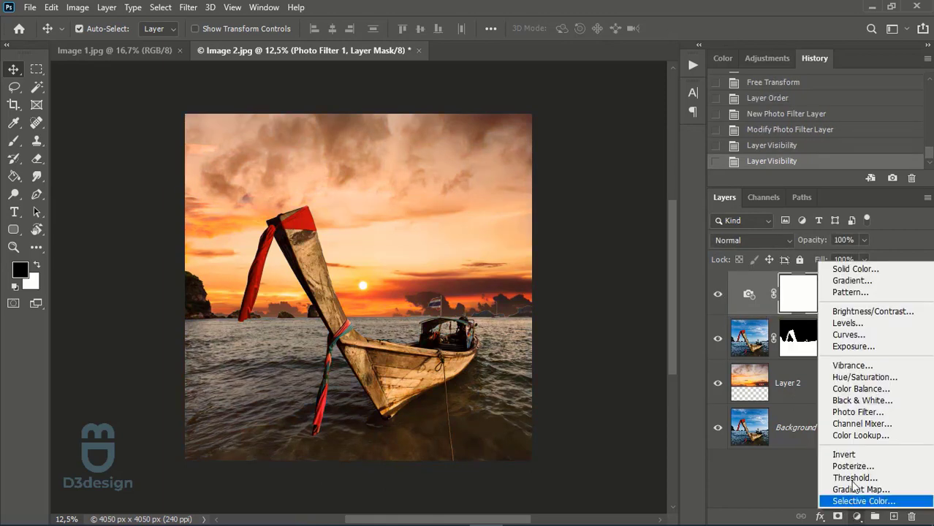
{"action": "left_click", "coordinate": [872, 337]}
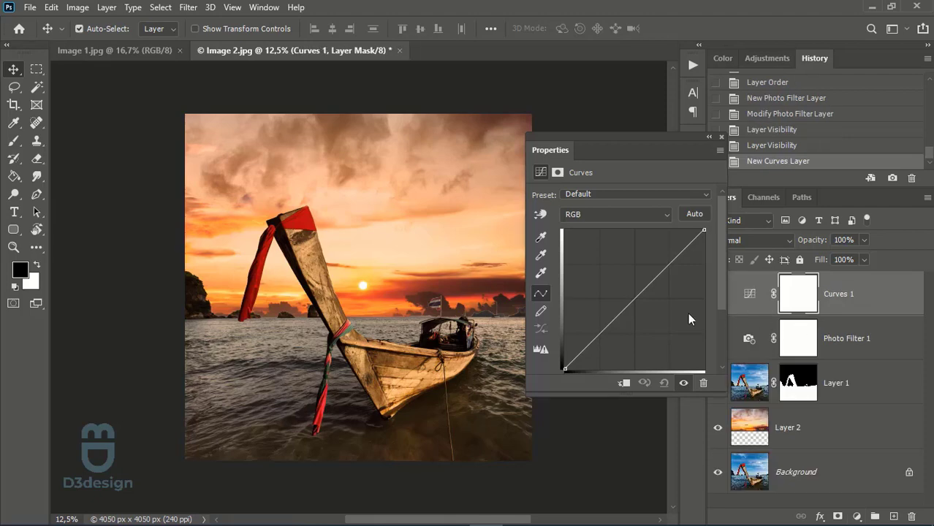
{"action": "left_click_drag", "start_coordinate": [636, 296], "coordinate": [640, 306]}
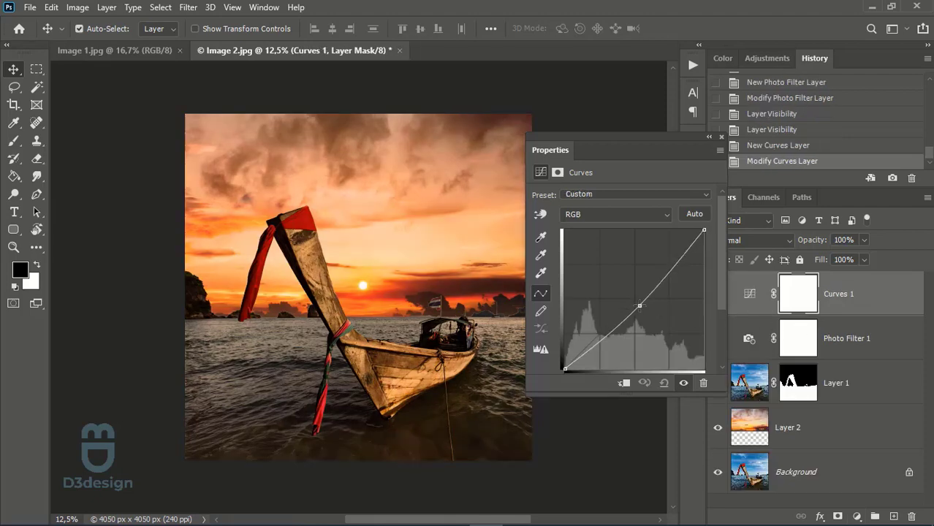
{"action": "left_click", "coordinate": [722, 139]}
{"action": "left_click", "coordinate": [722, 296]}
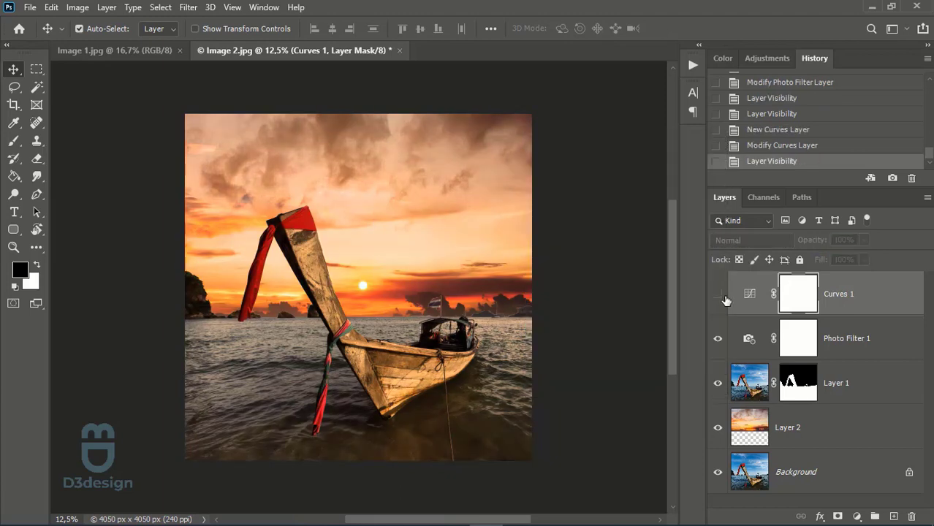
{"action": "left_click", "coordinate": [723, 297]}
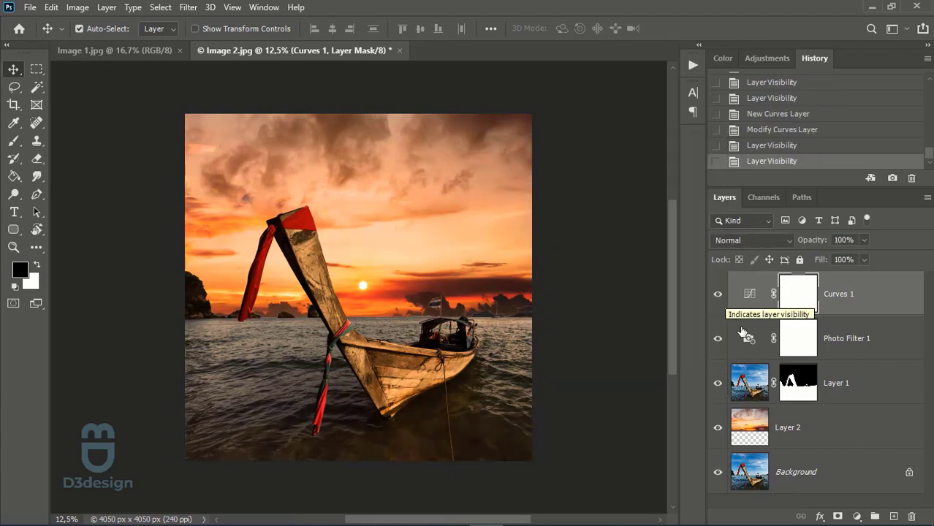
Add a Vibrance adjustment layer with Vibrance +22 and Saturation +6, and toggle its visibility to compare before and after
{"action": "left_click", "coordinate": [857, 516]}
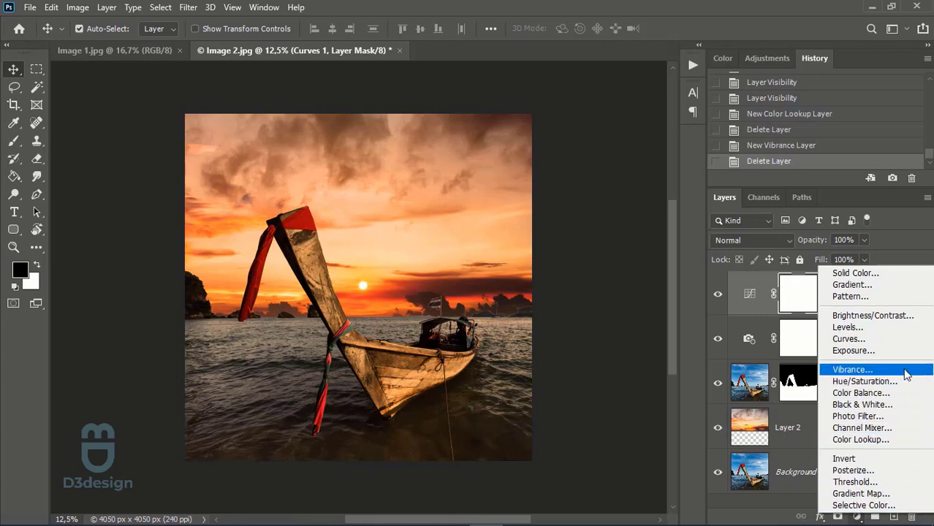
{"action": "left_click", "coordinate": [907, 375]}
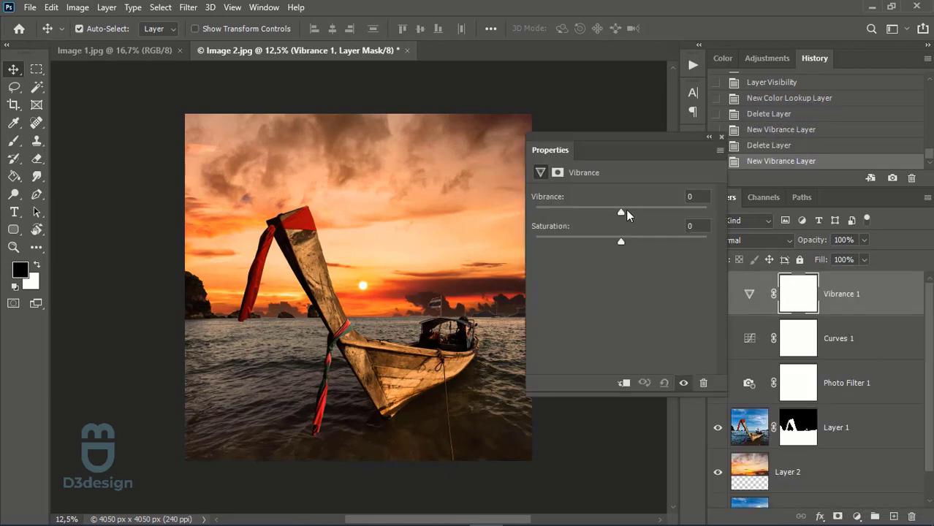
{"action": "left_click_drag", "start_coordinate": [623, 210], "coordinate": [652, 213]}
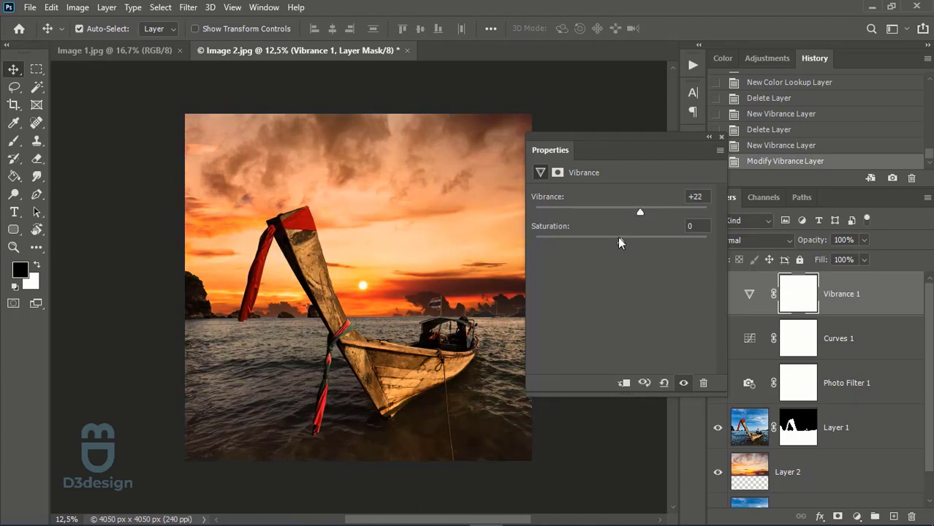
{"action": "mouse_move", "coordinate": [620, 241]}
{"action": "left_mouse_down"}
{"action": "mouse_move", "coordinate": [586, 242]}
{"action": "mouse_move", "coordinate": [644, 239]}
{"action": "mouse_move", "coordinate": [625, 241]}
{"action": "left_mouse_up"}
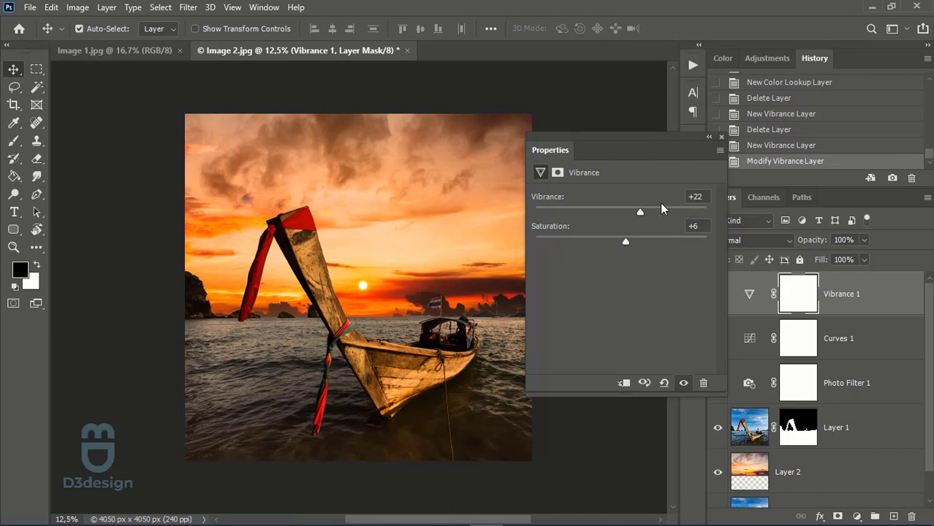
{"action": "left_click", "coordinate": [709, 237]}
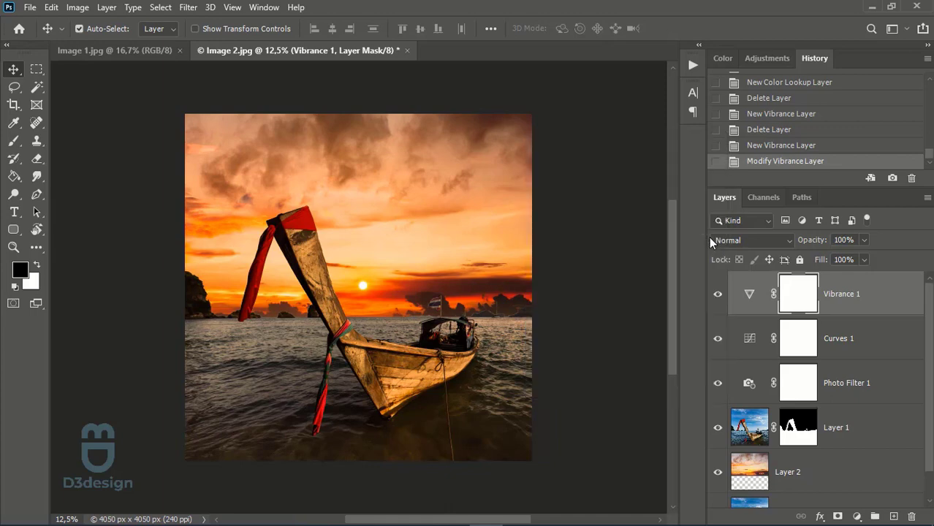
{"action": "left_click", "coordinate": [718, 295]}
{"action": "left_click", "coordinate": [717, 295]}
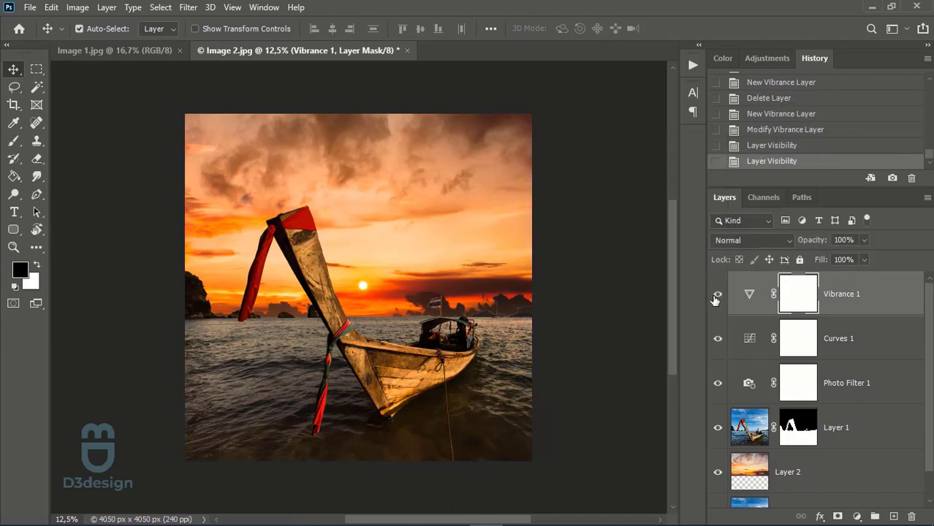
{"action": "left_click", "coordinate": [717, 296]}
{"action": "left_click", "coordinate": [717, 295]}
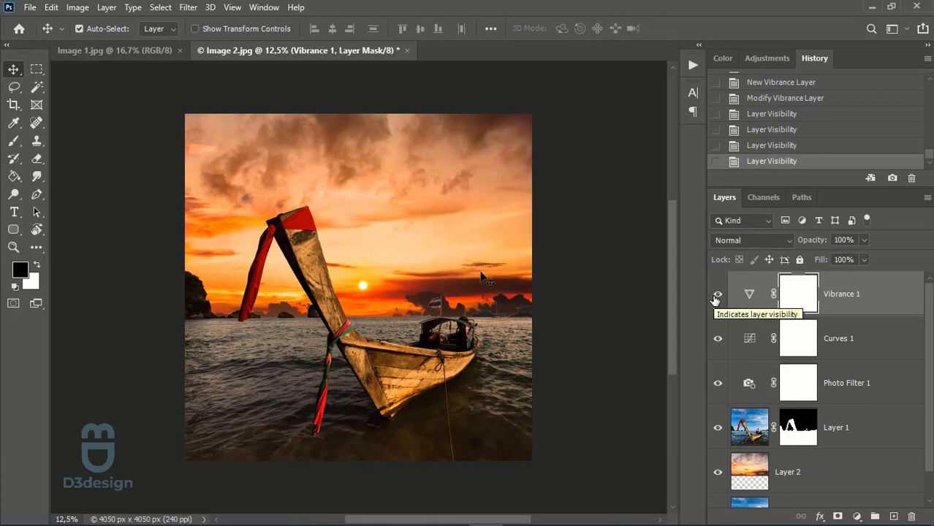